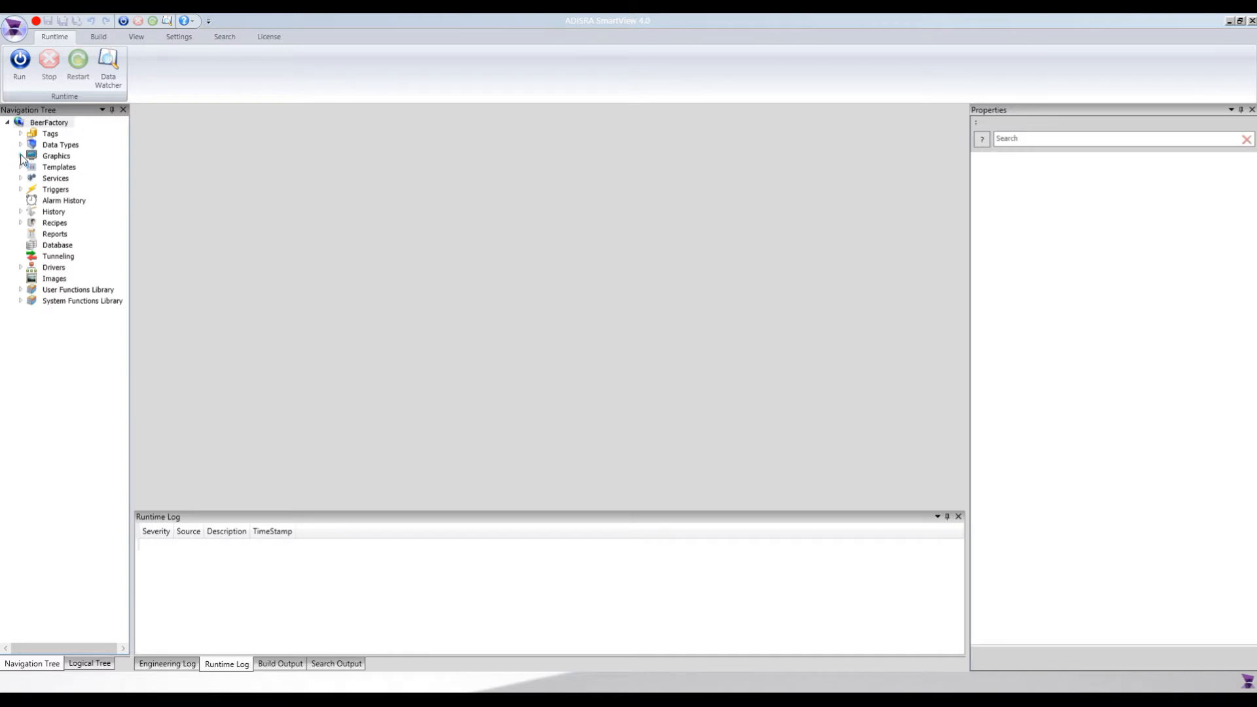
Open the RawMaterial graphic from the Storage folder under Graphics
{"action": "left_click", "coordinate": [20, 156]}
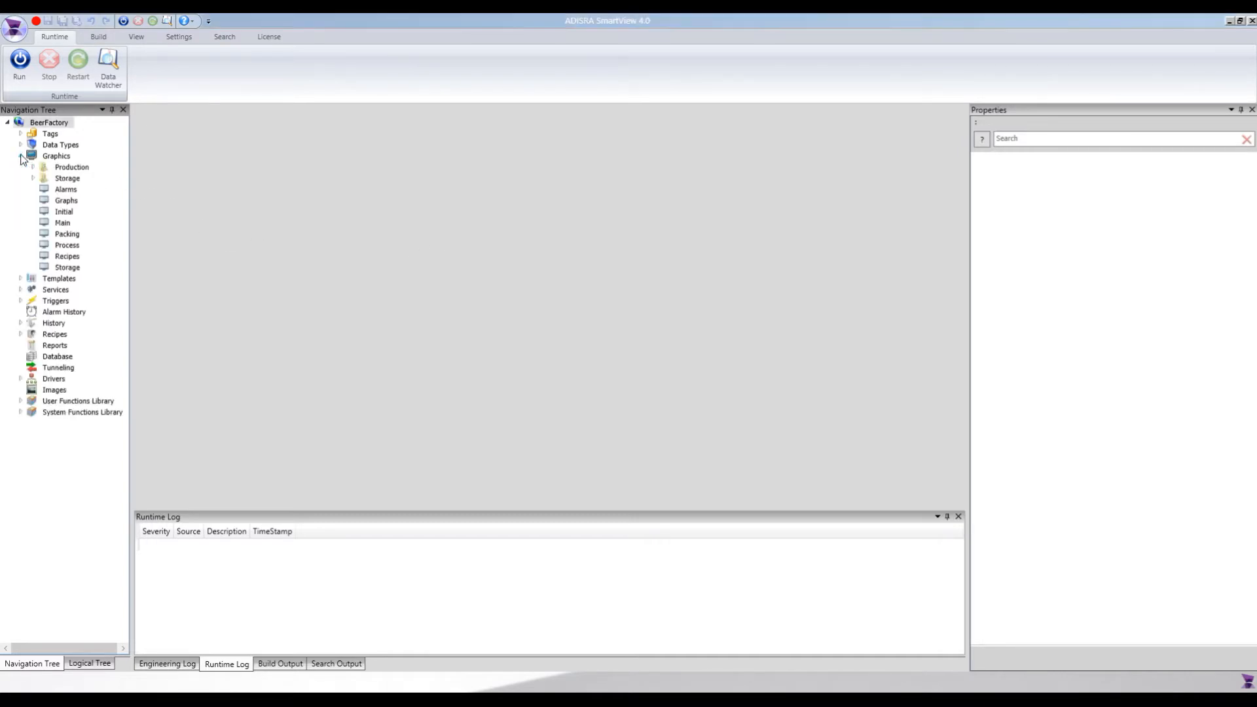
{"action": "left_click", "coordinate": [63, 181]}
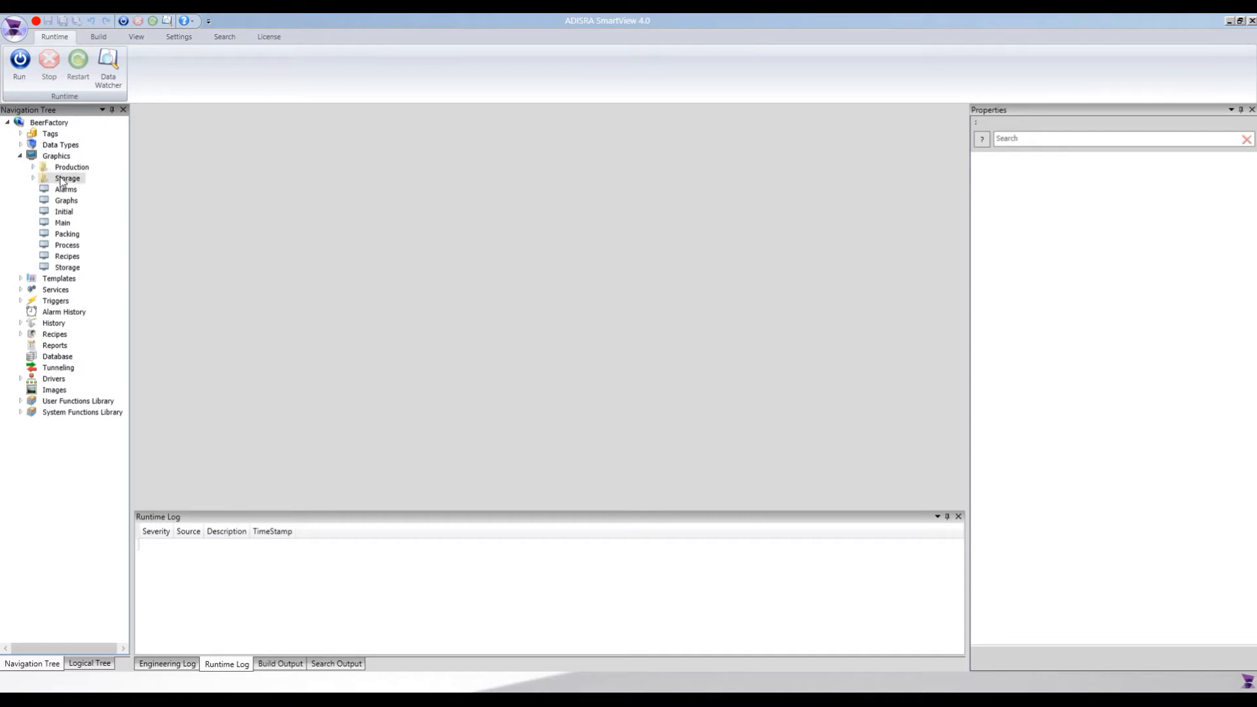
{"action": "left_click", "coordinate": [33, 178]}
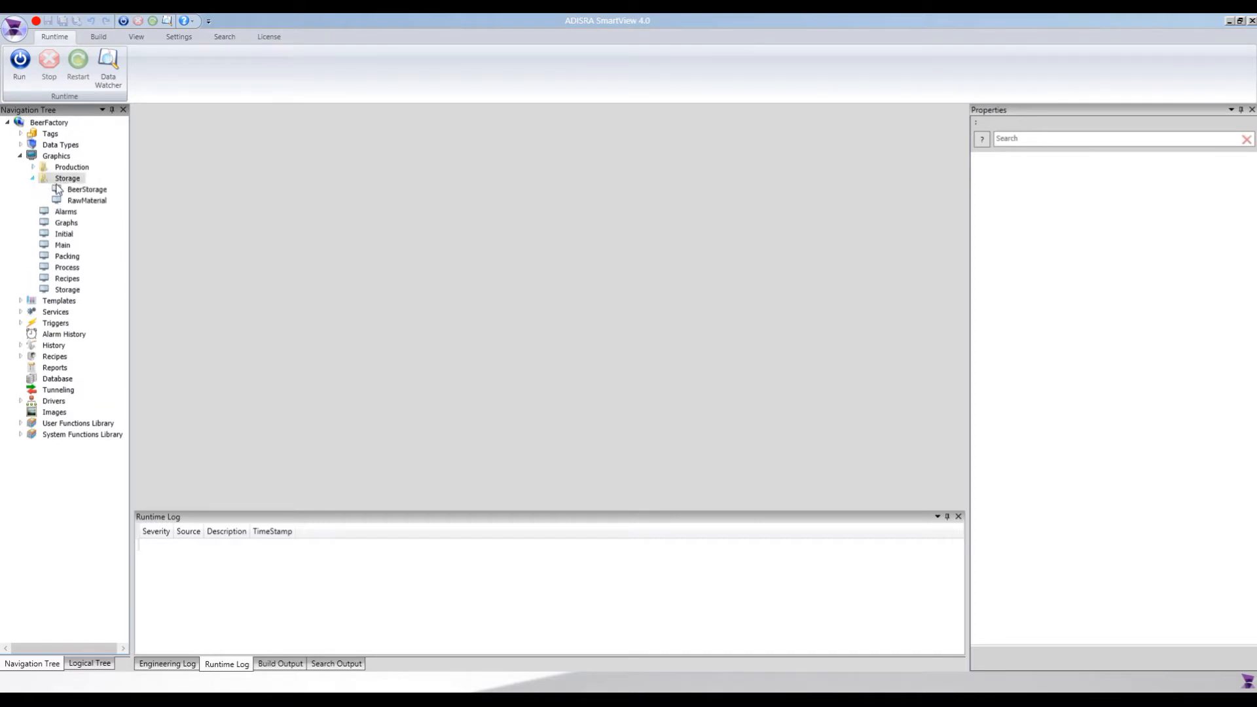
{"action": "double_click", "coordinate": [92, 201]}
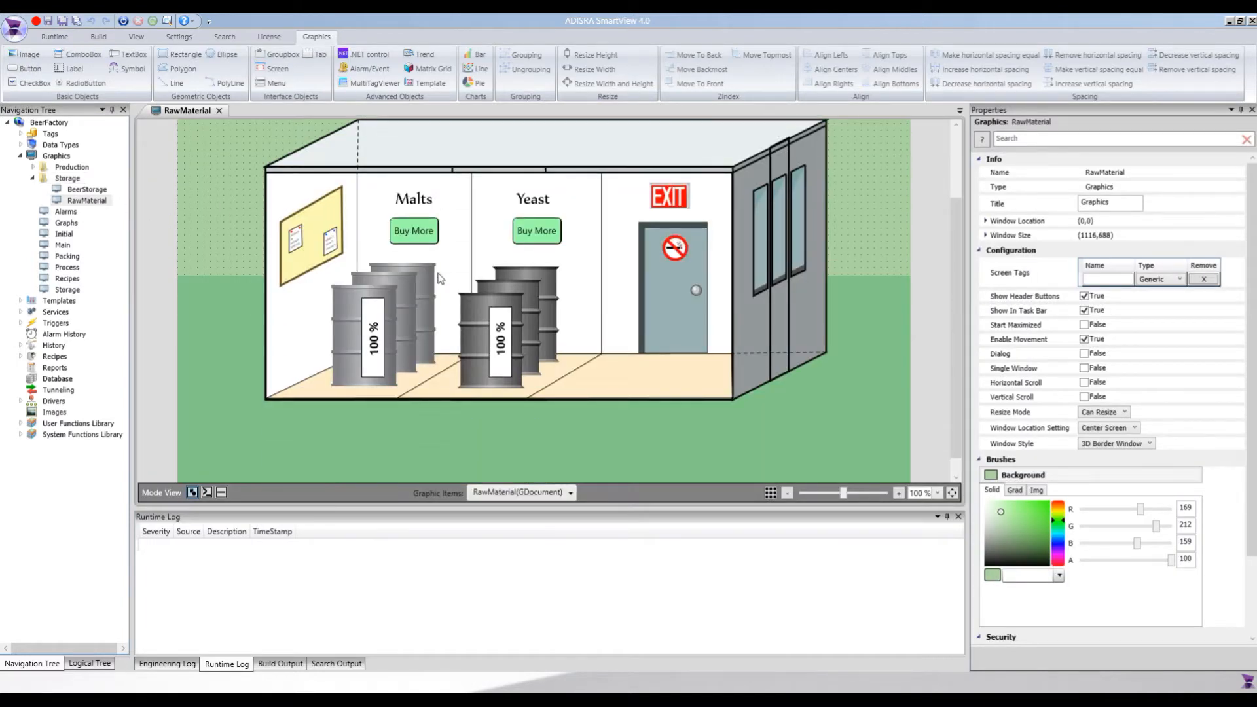
View the BeerStorage graphic and close both the BeerStorage and RawMaterial graphics
{"action": "double_click", "coordinate": [89, 189]}
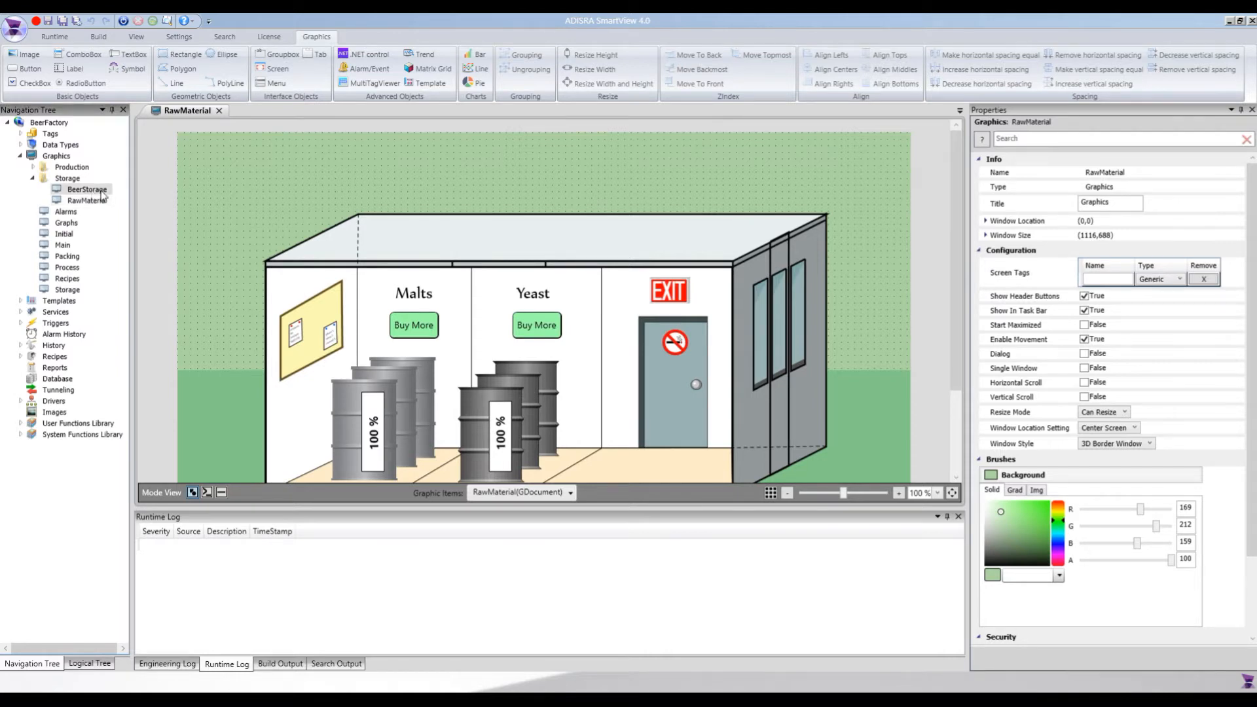
{"action": "scroll", "coordinate": [681, 336], "scroll_direction": "down", "scroll_amount": 4}
{"action": "scroll", "coordinate": [681, 335], "scroll_direction": "up", "scroll_amount": 4}
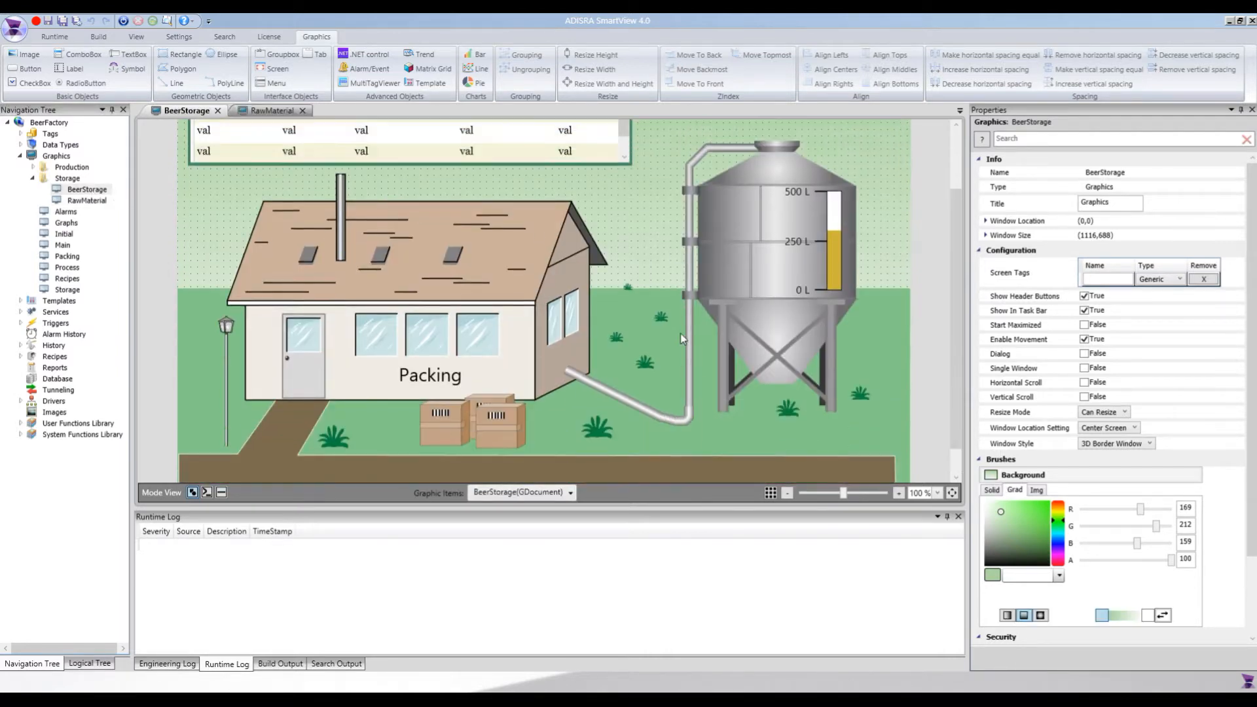
{"action": "left_click", "coordinate": [218, 111]}
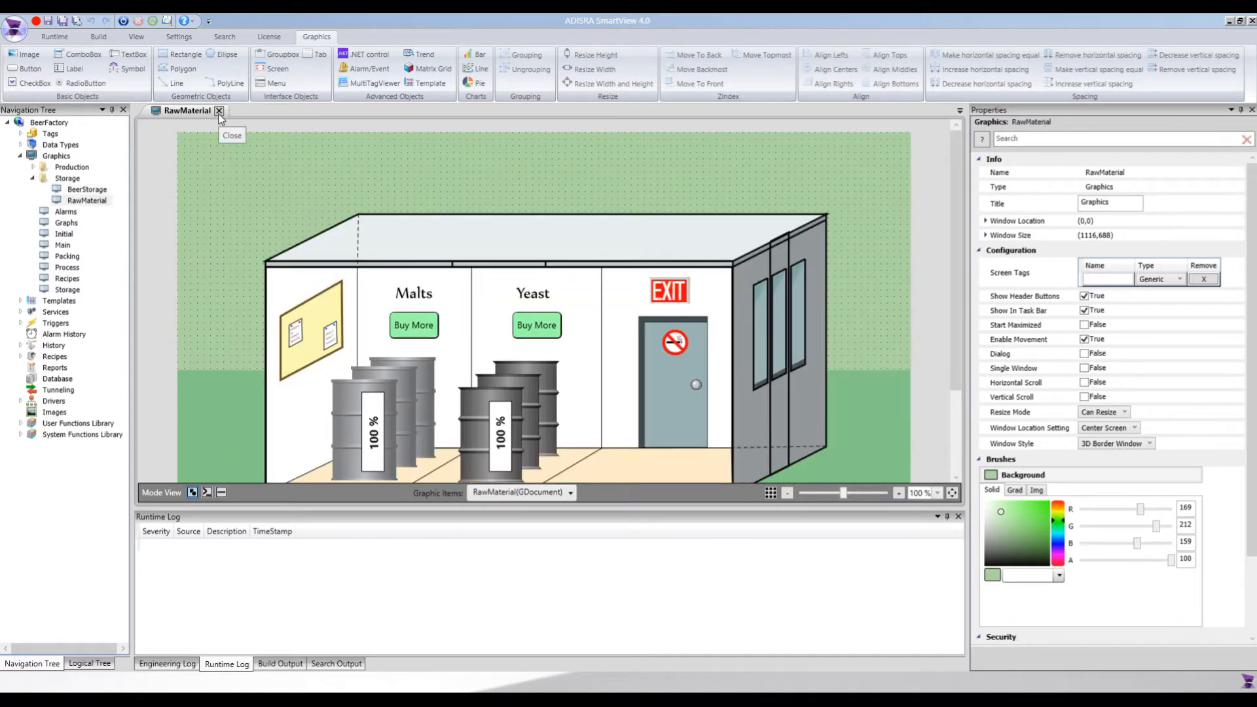
{"action": "left_click", "coordinate": [218, 111]}
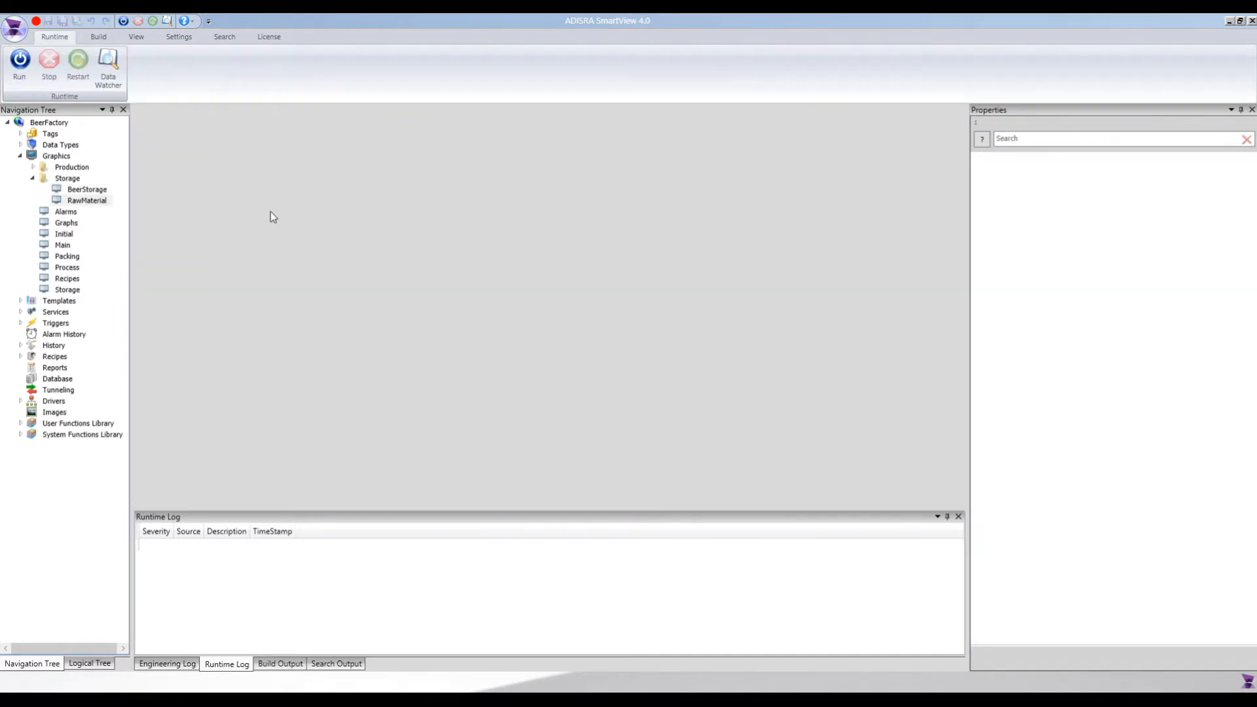
Open the main Storage graphic and draw a tab control about 1118 wide by 432 high below its title
{"action": "left_click", "coordinate": [32, 178]}
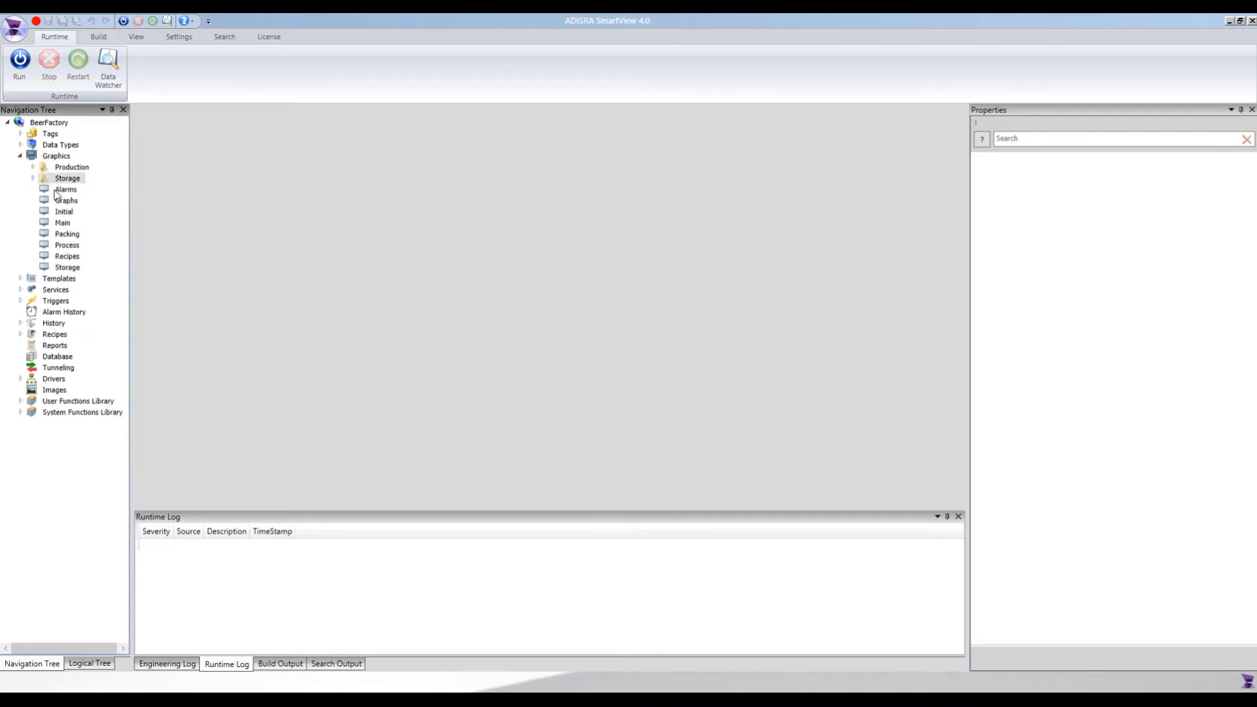
{"action": "double_click", "coordinate": [63, 269]}
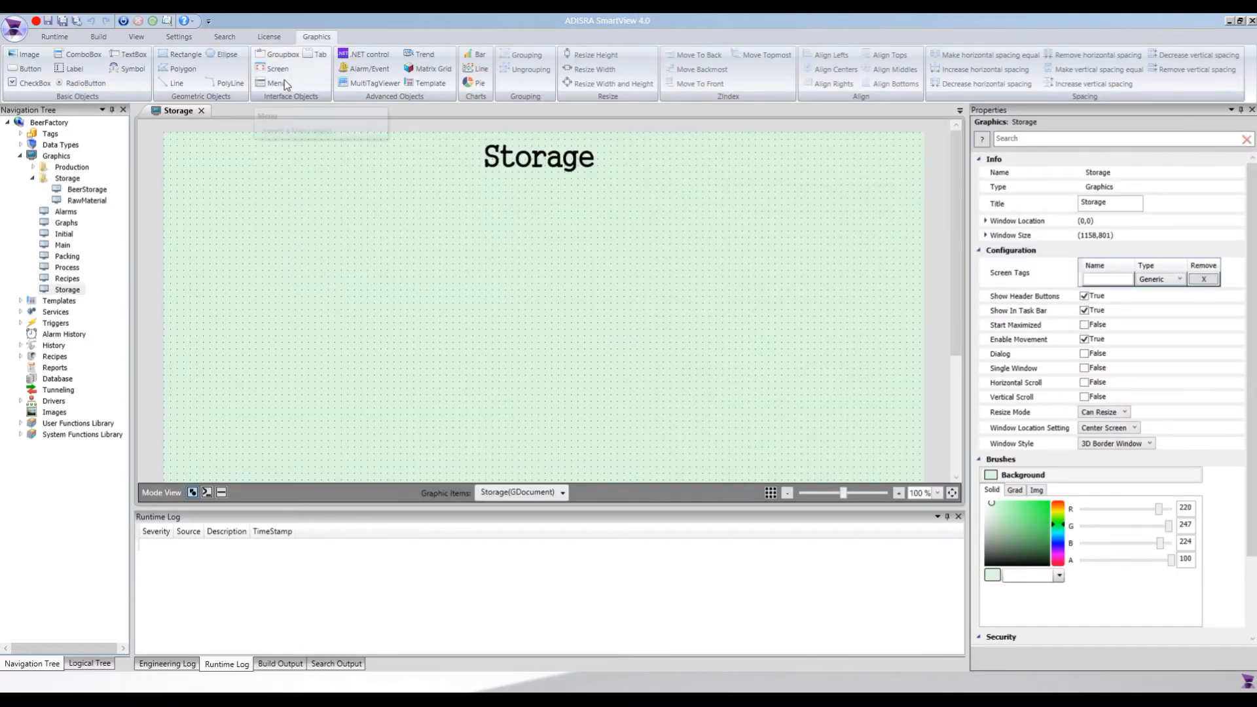
{"action": "left_click", "coordinate": [312, 57]}
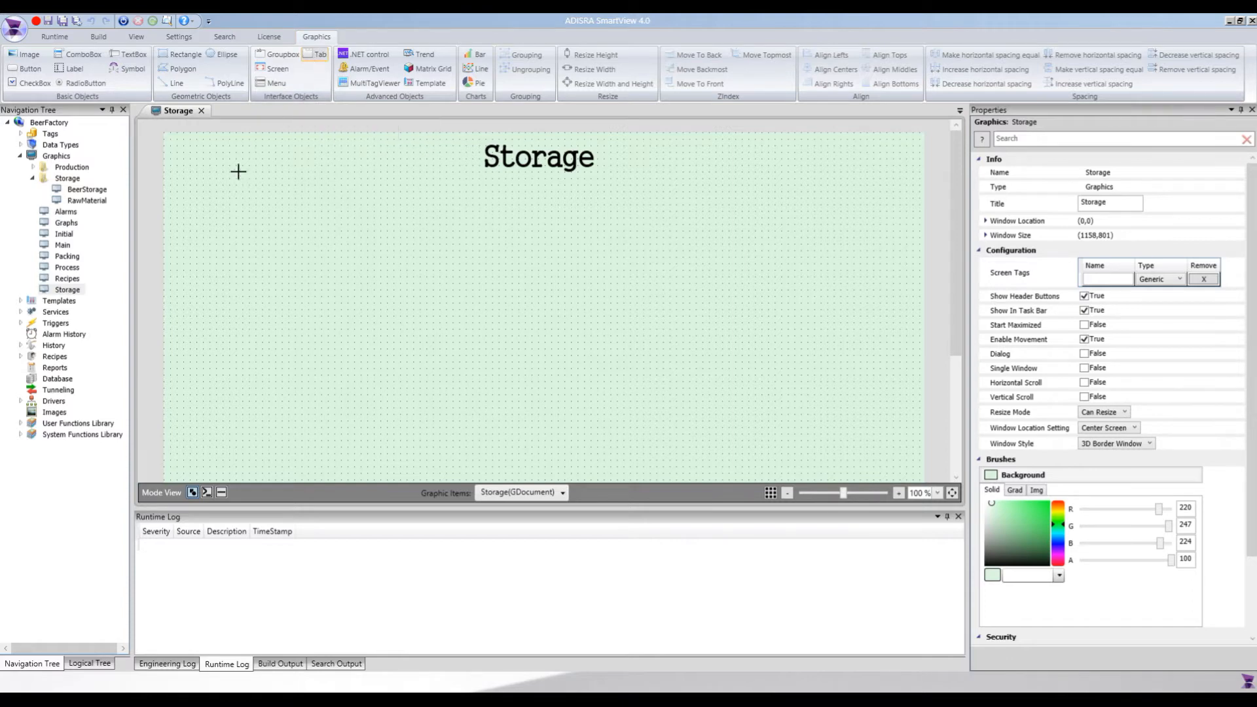
{"action": "mouse_move", "coordinate": [180, 201]}
{"action": "left_mouse_down"}
{"action": "mouse_move", "coordinate": [547, 357]}
{"action": "mouse_move", "coordinate": [858, 446]}
{"action": "mouse_move", "coordinate": [917, 481]}
{"action": "left_mouse_up"}
Extend the tab control's lower edge until it is about 689 high
{"action": "scroll", "coordinate": [786, 445], "scroll_direction": "down", "scroll_amount": 3}
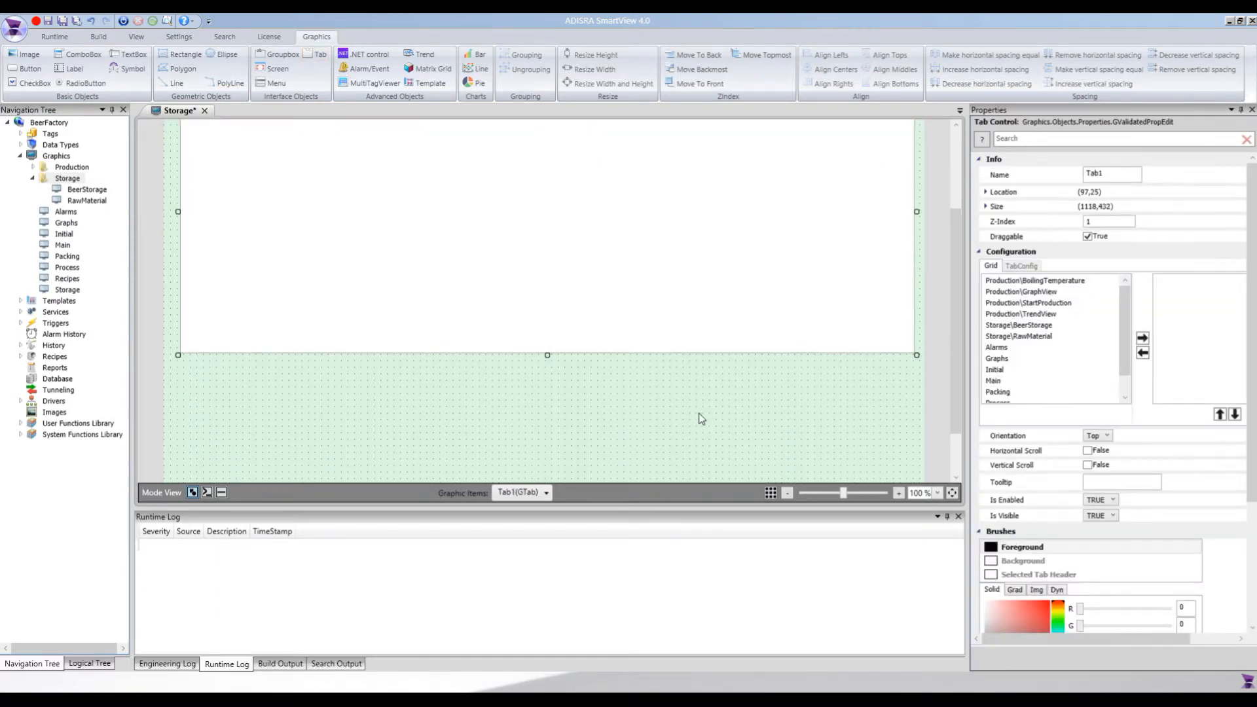
{"action": "left_click_drag", "start_coordinate": [547, 293], "coordinate": [545, 462]}
{"action": "scroll", "coordinate": [505, 387], "scroll_direction": "up", "scroll_amount": 3}
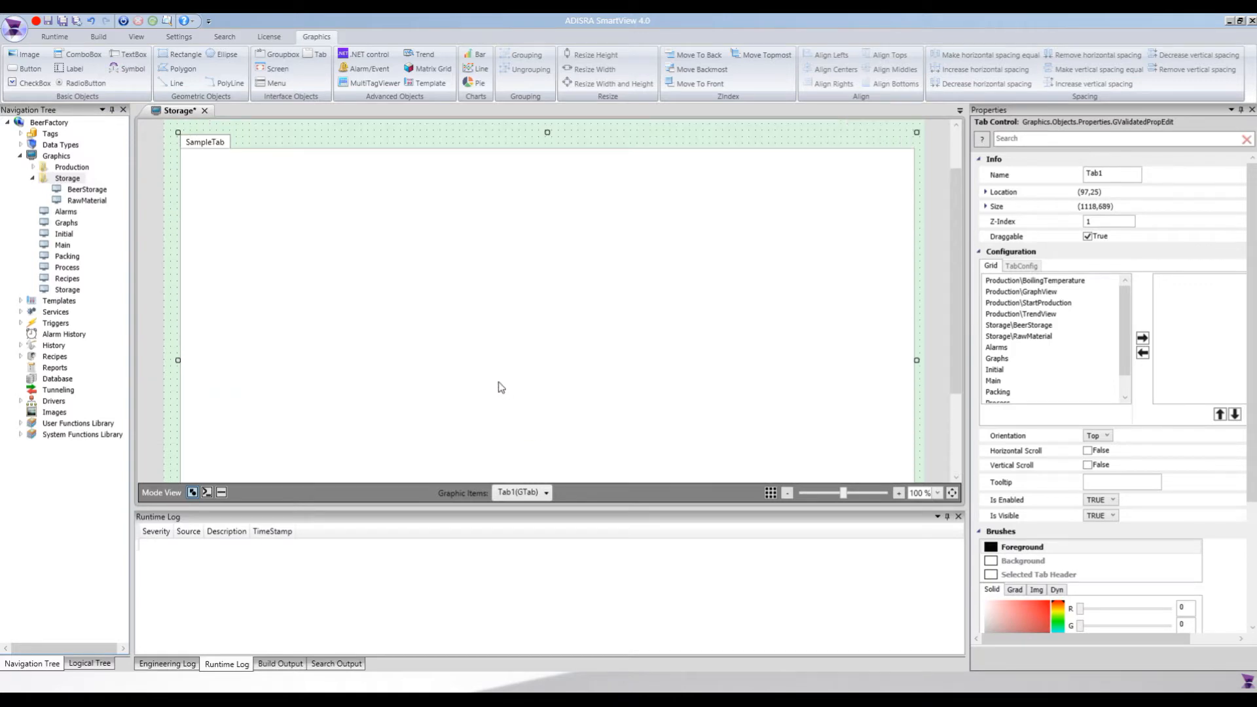
Match the tab control to BeerStorage's window size, 1116 wide by 688 high, and position it below the Storage title
{"action": "double_click", "coordinate": [87, 189]}
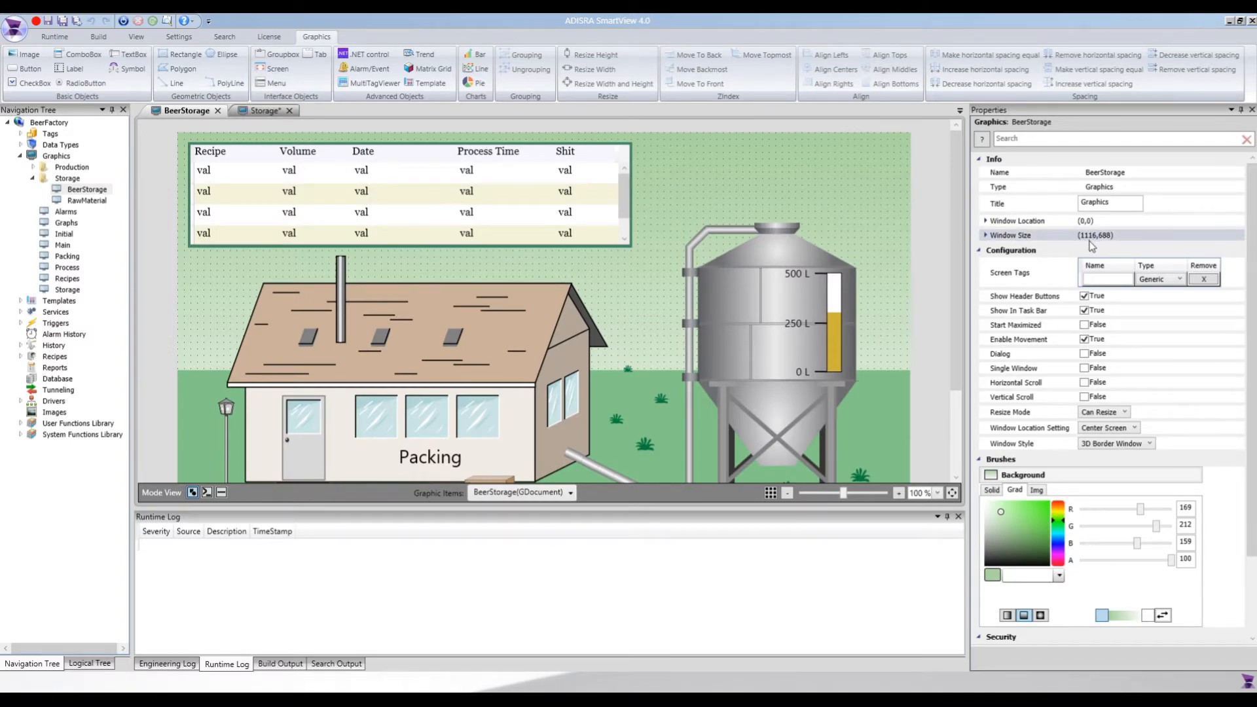
{"action": "left_click", "coordinate": [269, 110]}
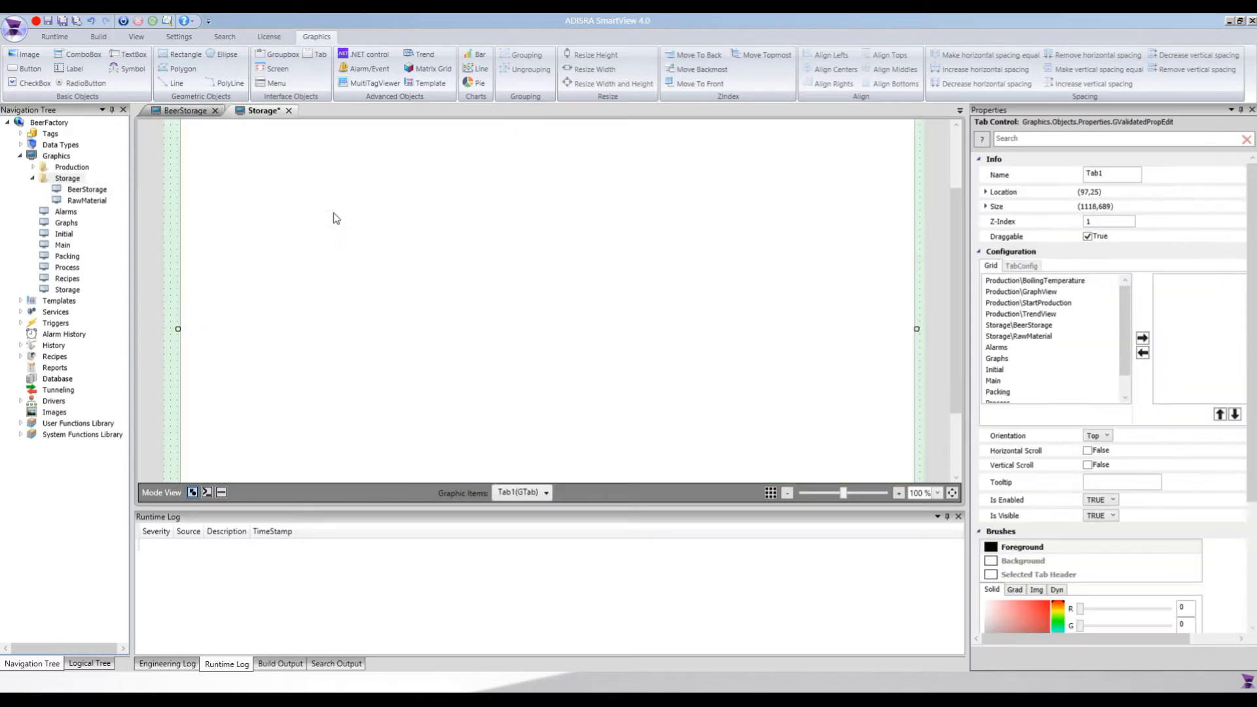
{"action": "left_click", "coordinate": [997, 206]}
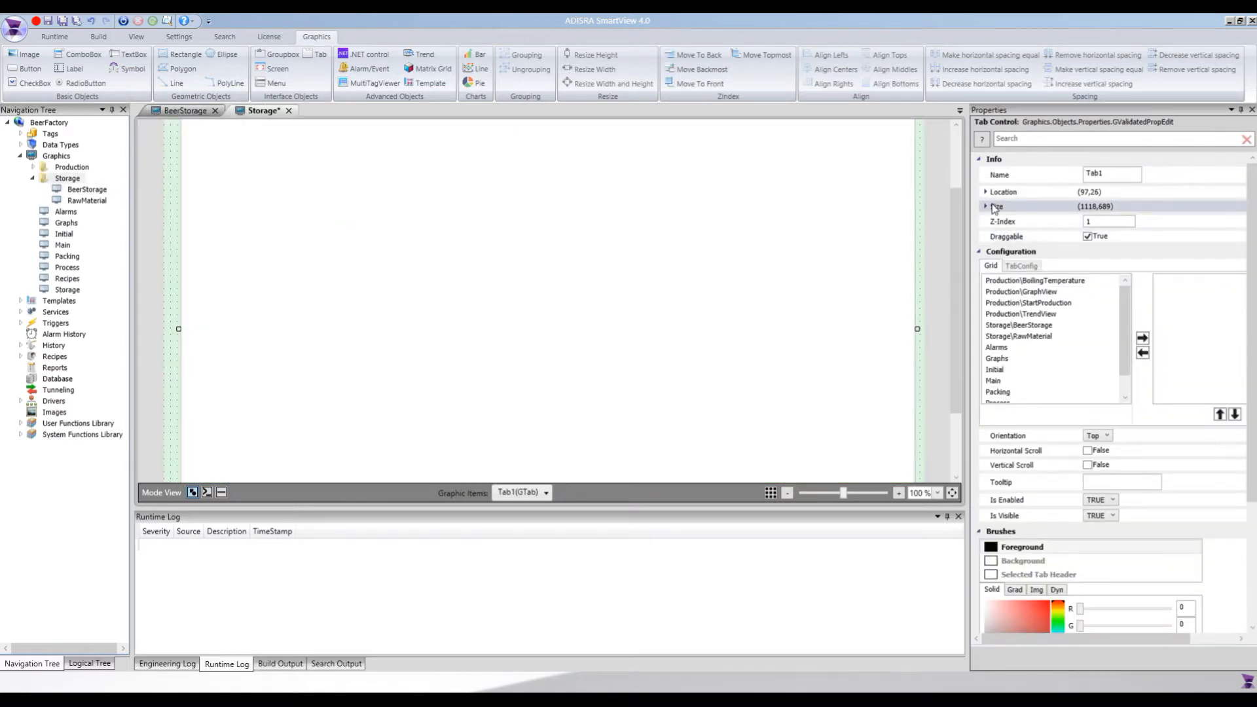
{"action": "left_click", "coordinate": [986, 207]}
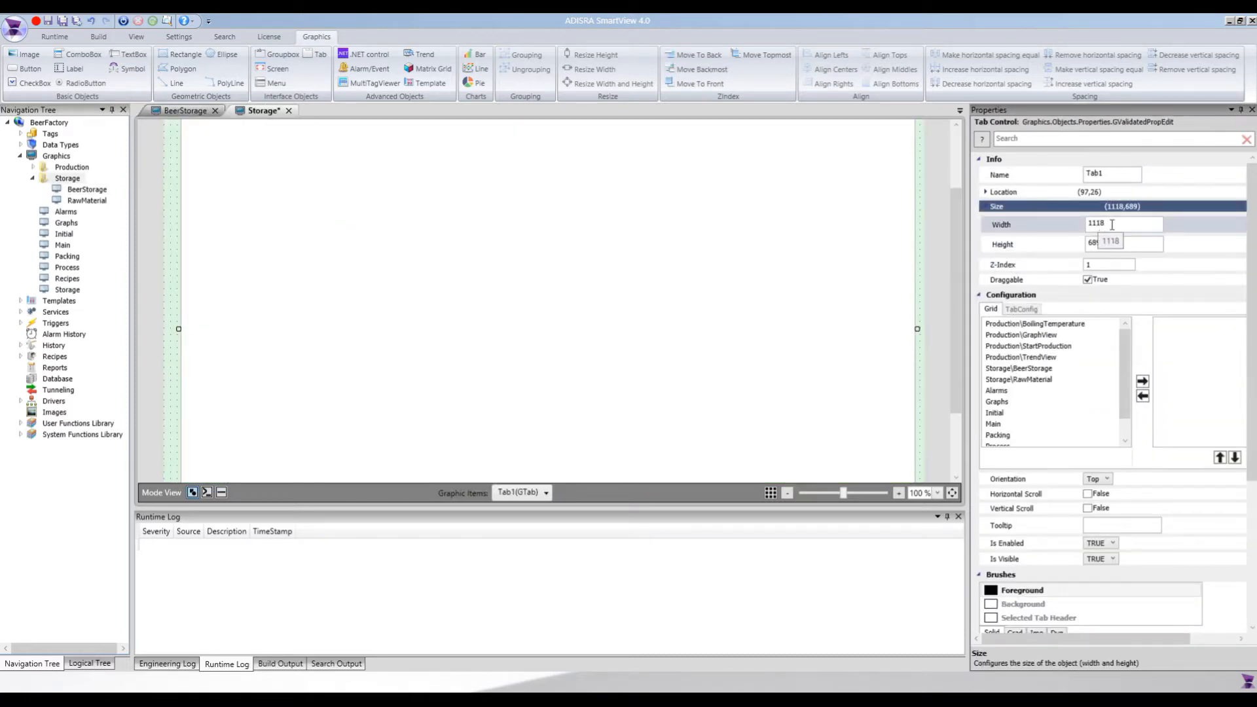
{"action": "left_click", "coordinate": [1118, 224]}
{"action": "key", "text": "BackSpace"}
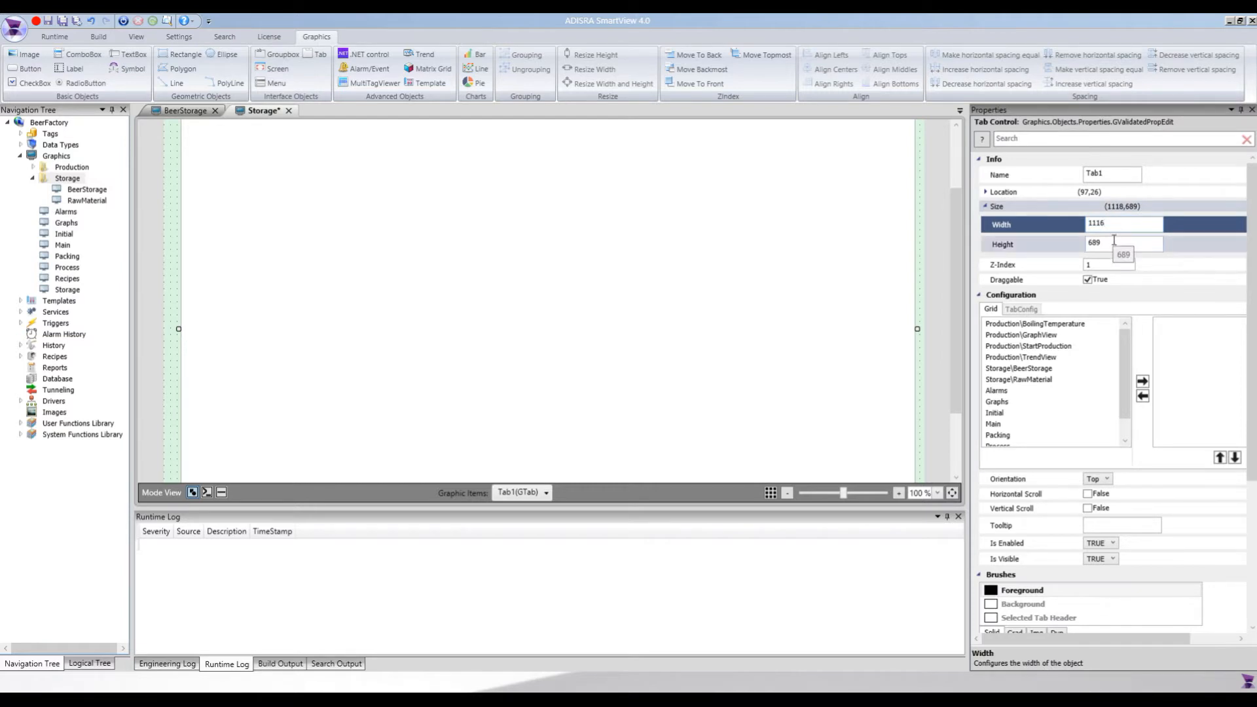
{"action": "left_click", "coordinate": [1114, 241]}
{"action": "type", "text": "6"}
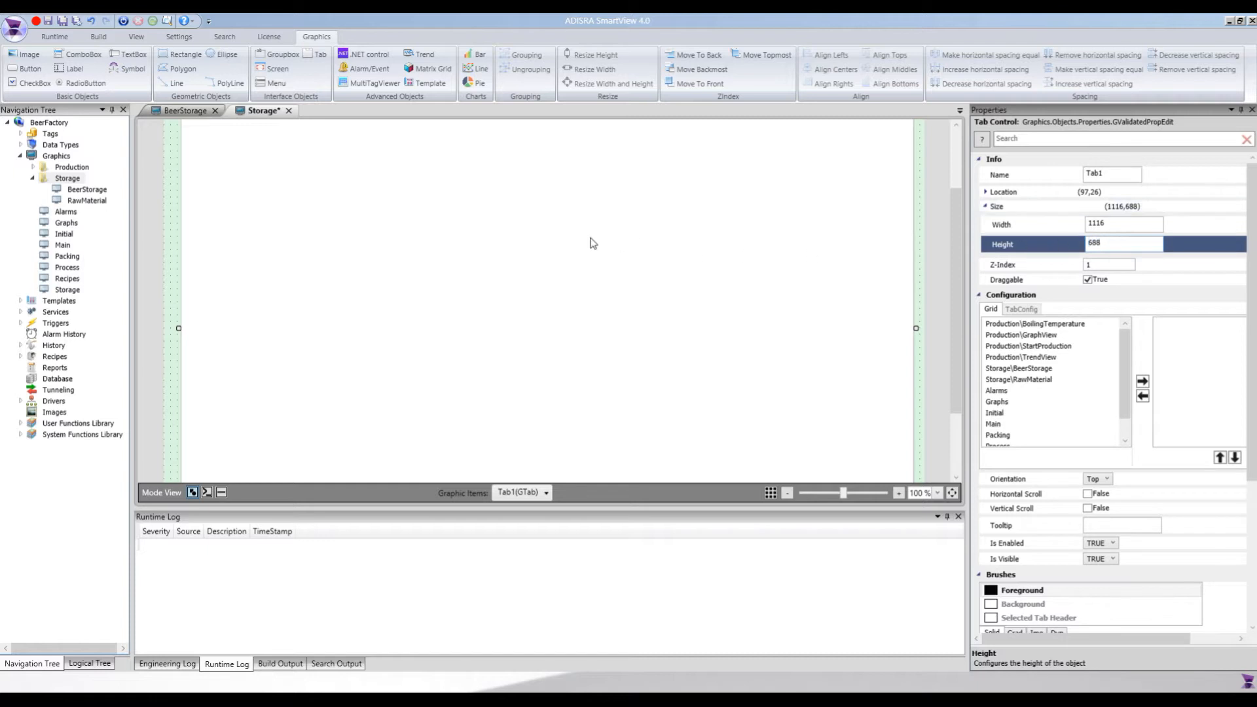
{"action": "left_click_drag", "start_coordinate": [614, 295], "coordinate": [608, 289]}
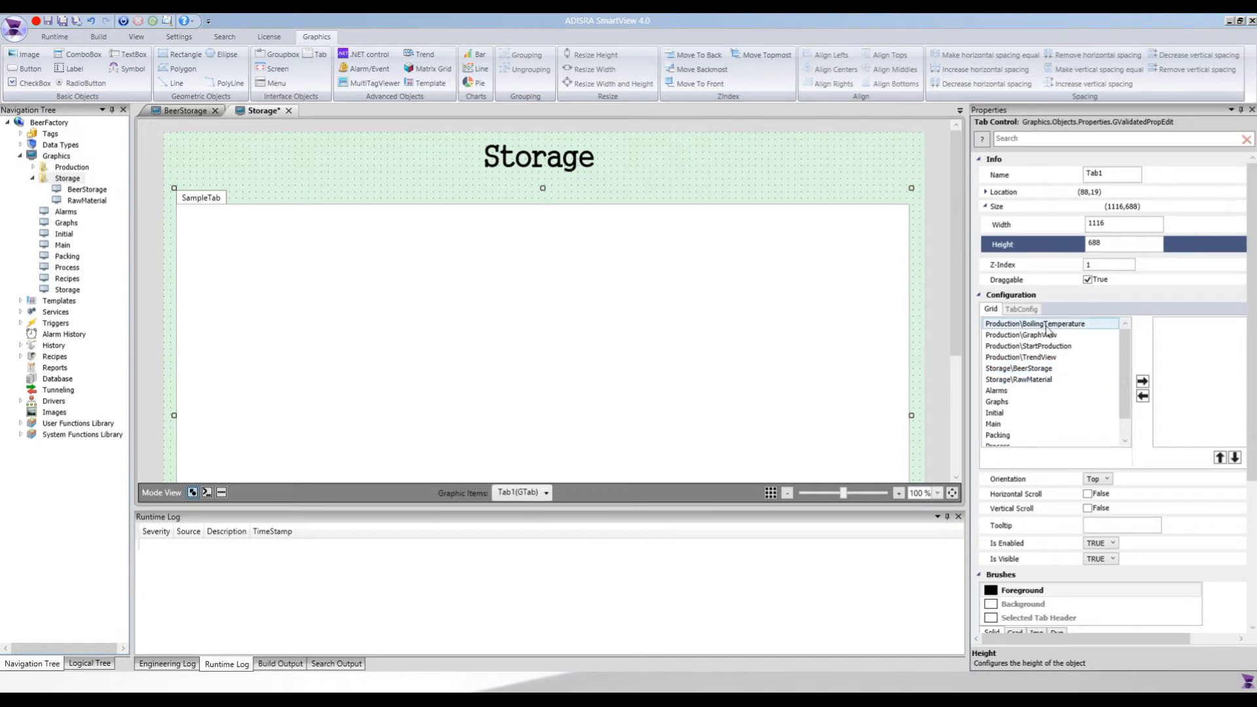
Add the Storage\BeerStorage and Storage\RawMaterial graphics as tabs of the tab control
{"action": "left_click", "coordinate": [1048, 368]}
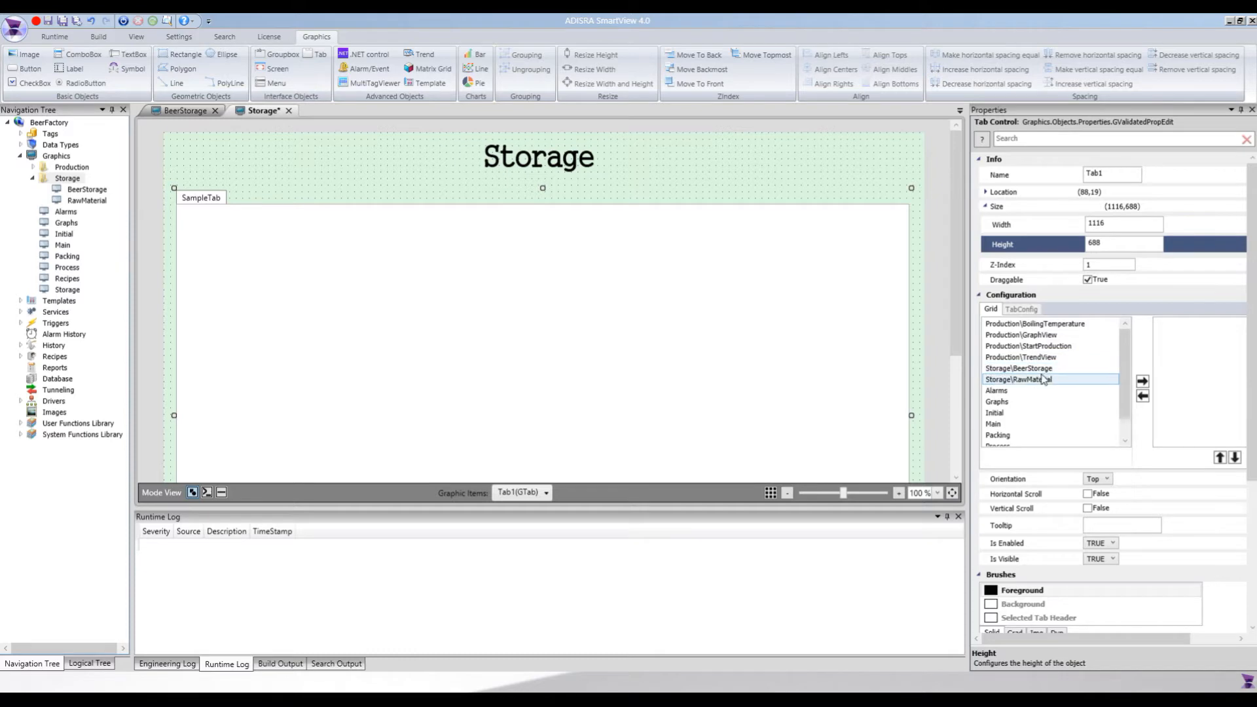
{"action": "scroll", "coordinate": [1022, 410], "scroll_direction": "down", "scroll_amount": 1}
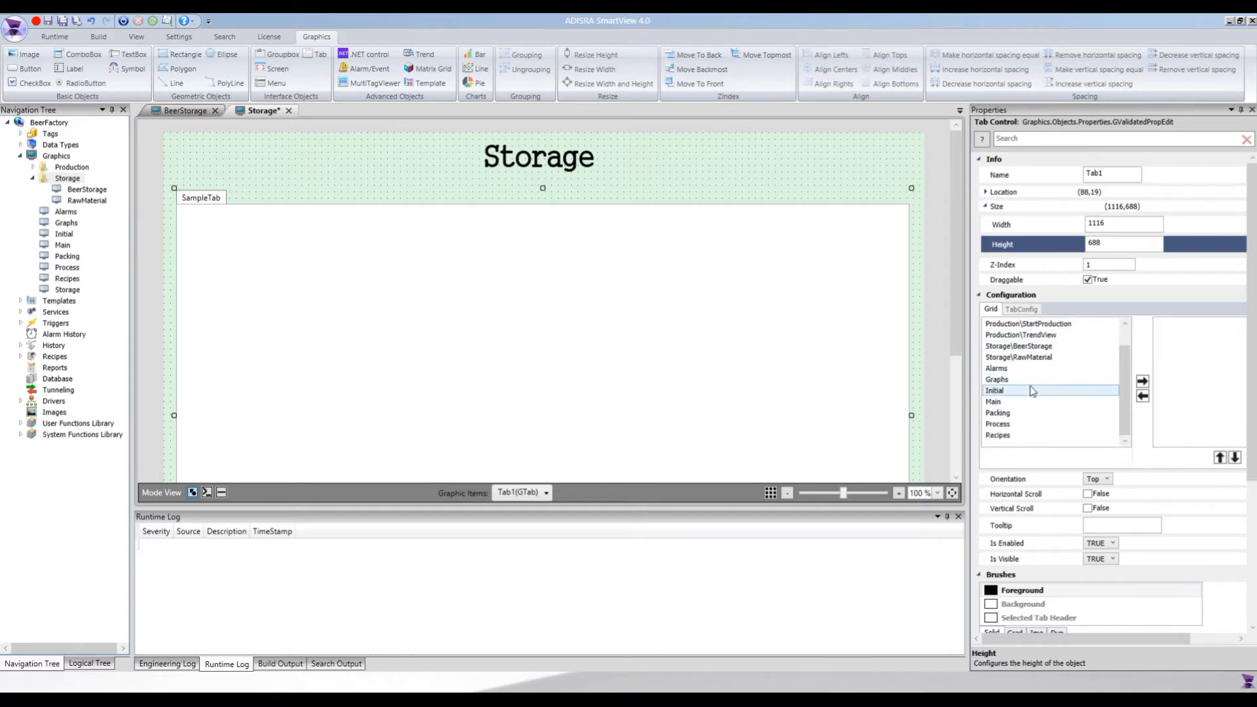
{"action": "scroll", "coordinate": [1031, 406], "scroll_direction": "up", "scroll_amount": 1}
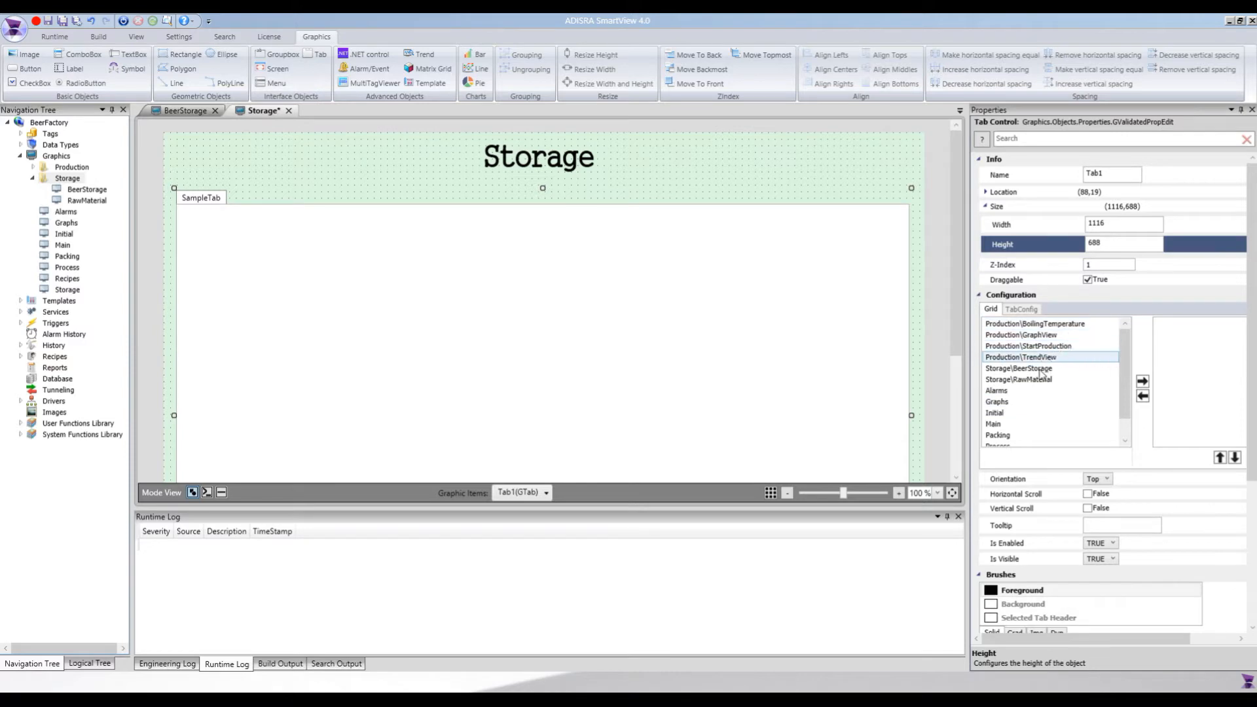
{"action": "left_click", "coordinate": [1016, 369]}
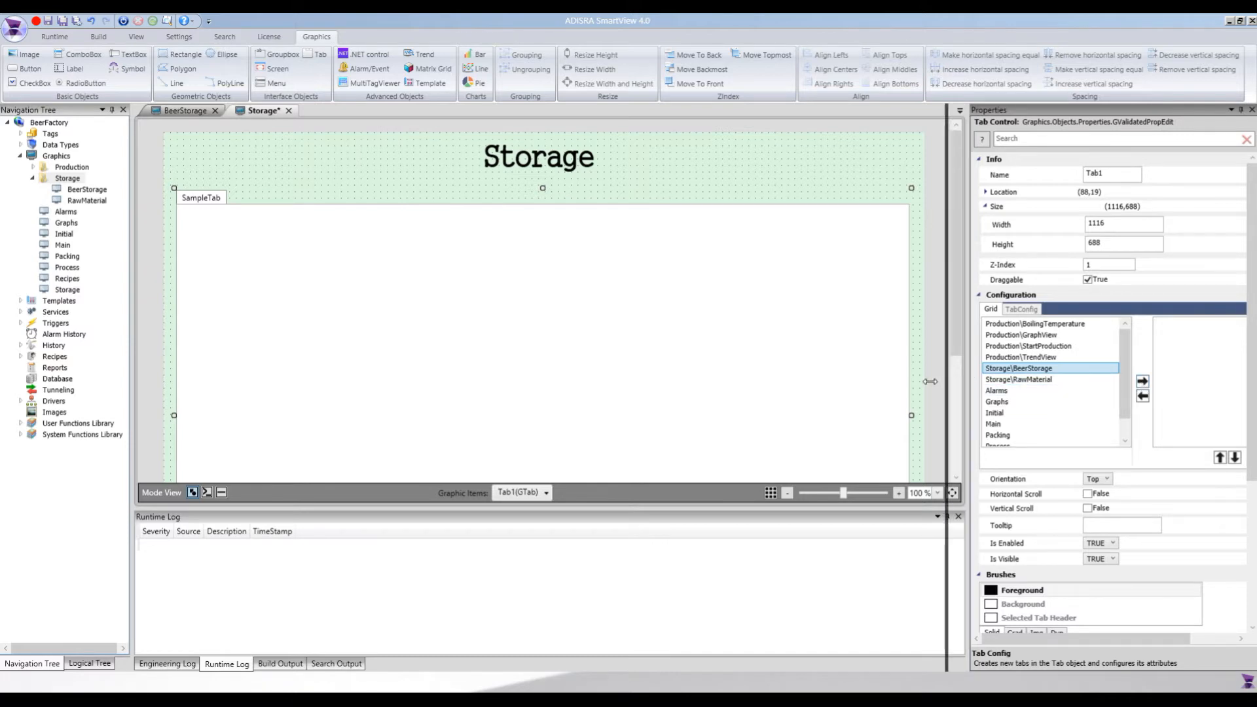
{"action": "left_click_drag", "start_coordinate": [968, 381], "coordinate": [924, 381]}
{"action": "left_click", "coordinate": [1099, 382]}
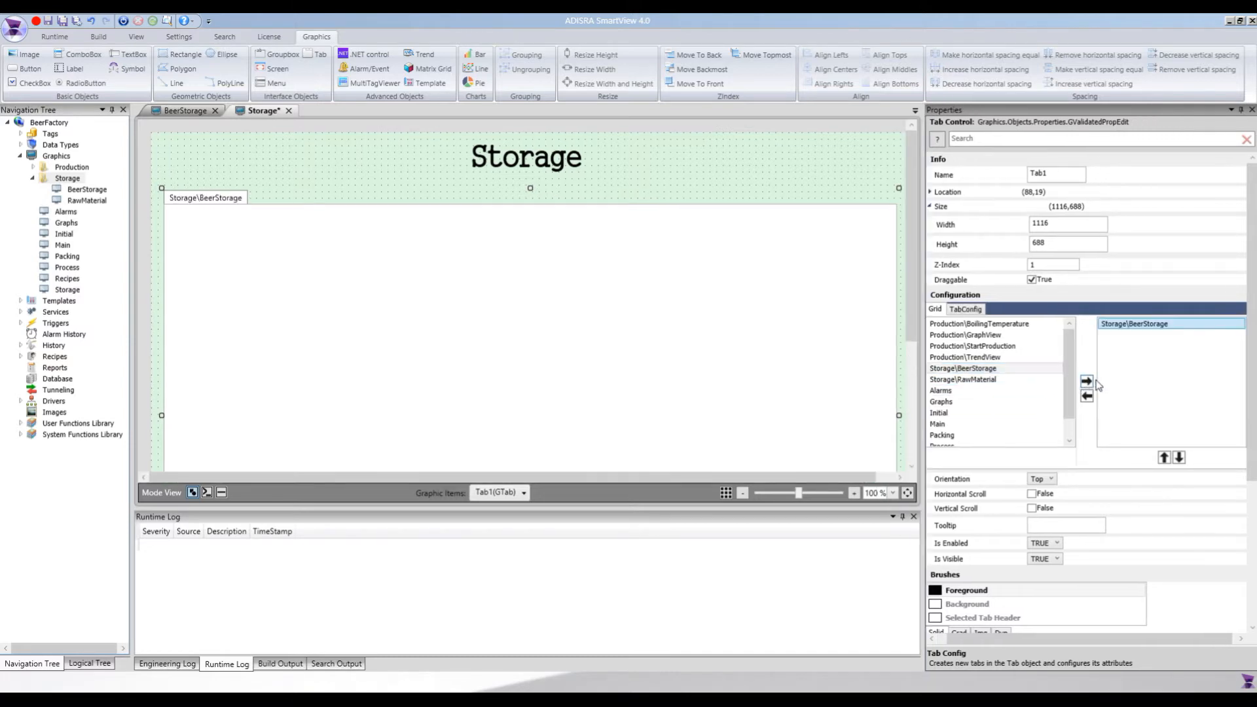
{"action": "left_click", "coordinate": [1087, 381]}
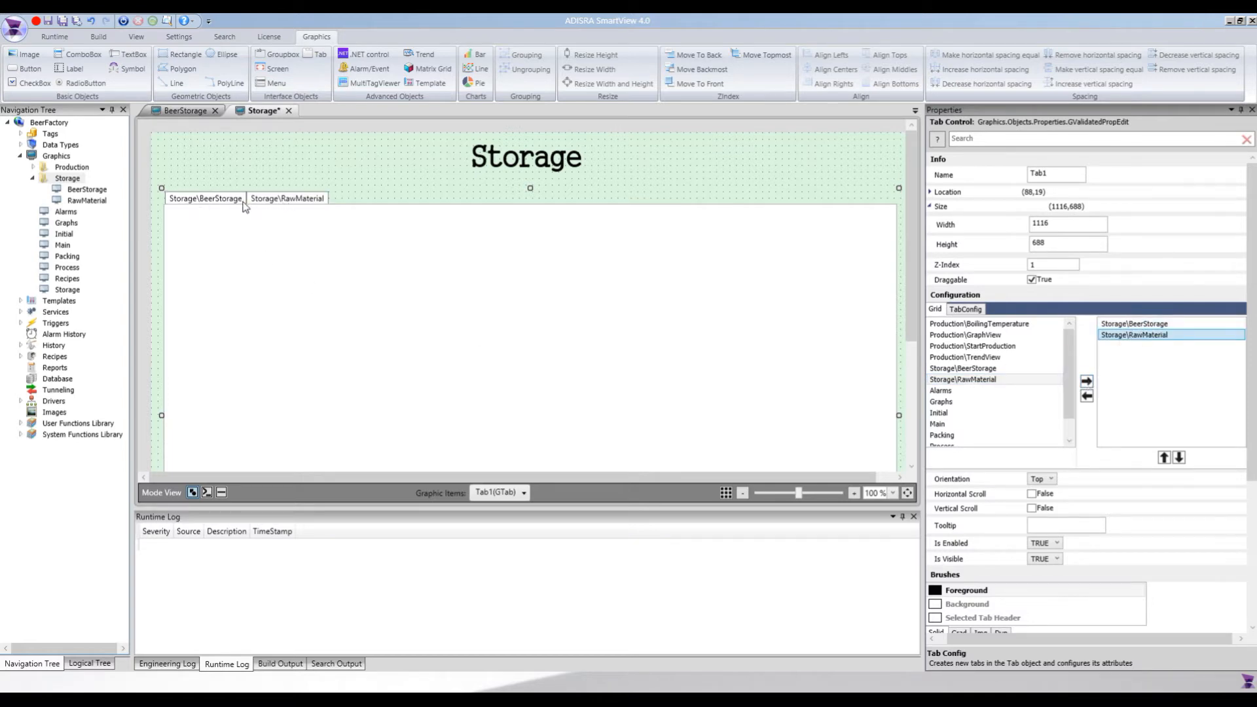
Change the header of the Storage\RawMaterial tab to "Raw Material"
{"action": "left_click", "coordinate": [967, 309]}
{"action": "left_click", "coordinate": [1017, 351]}
{"action": "left_click", "coordinate": [1016, 351]}
{"action": "left_click_drag", "start_coordinate": [1017, 351], "coordinate": [850, 352]}
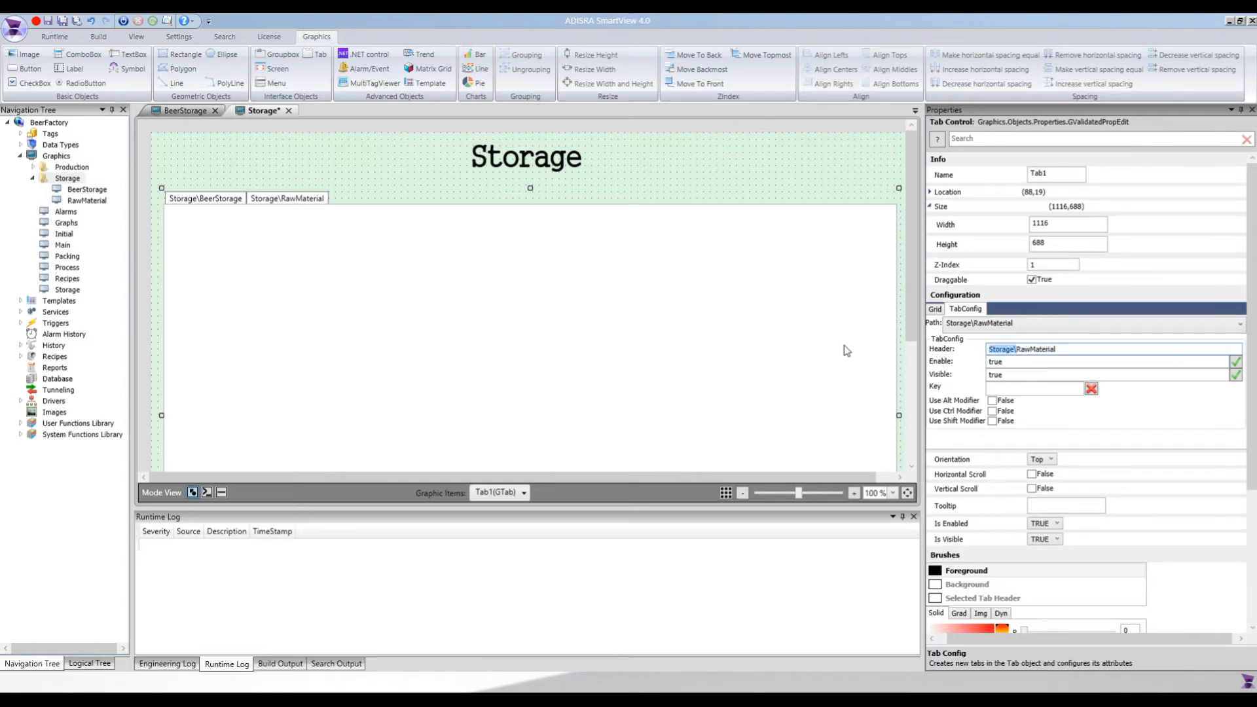
{"action": "key", "text": "BackSpace"}
{"action": "type", "text": "R"}
{"action": "key", "text": "Right"}
{"action": "key", "text": "Right"}
Change the header of the Storage\BeerStorage tab to "Beer Storage"
{"action": "left_click", "coordinate": [986, 324]}
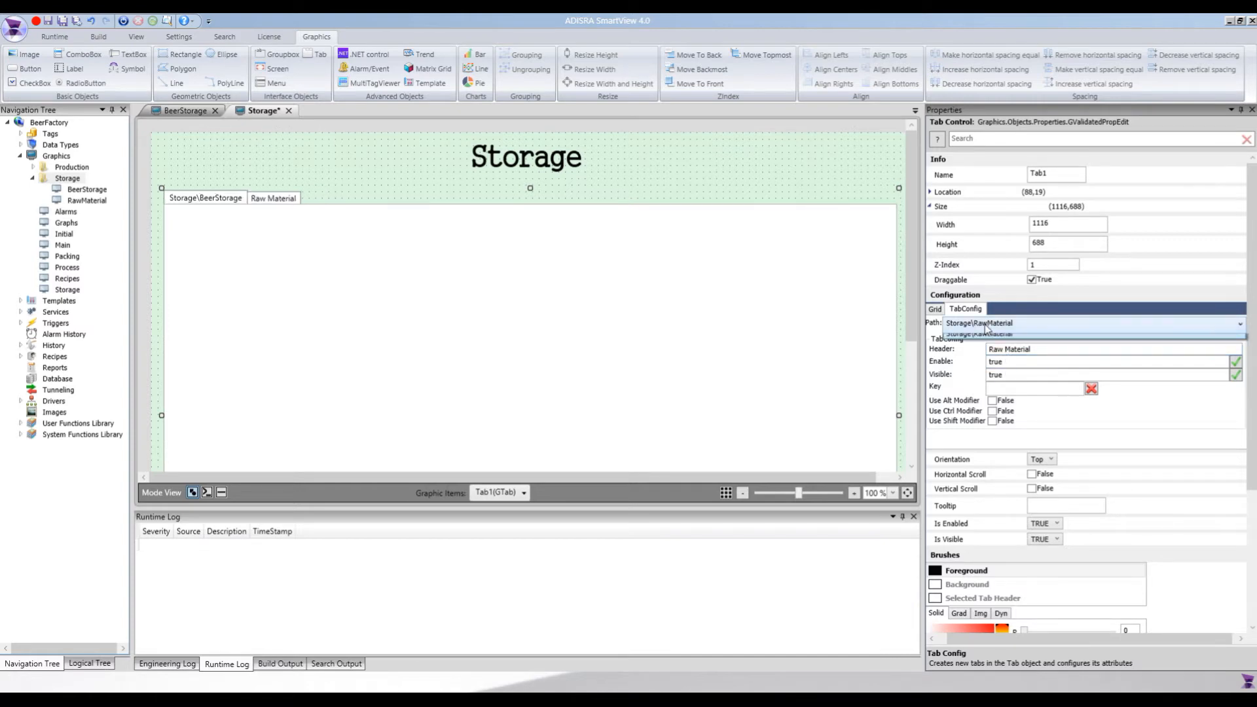
{"action": "left_click", "coordinate": [986, 352]}
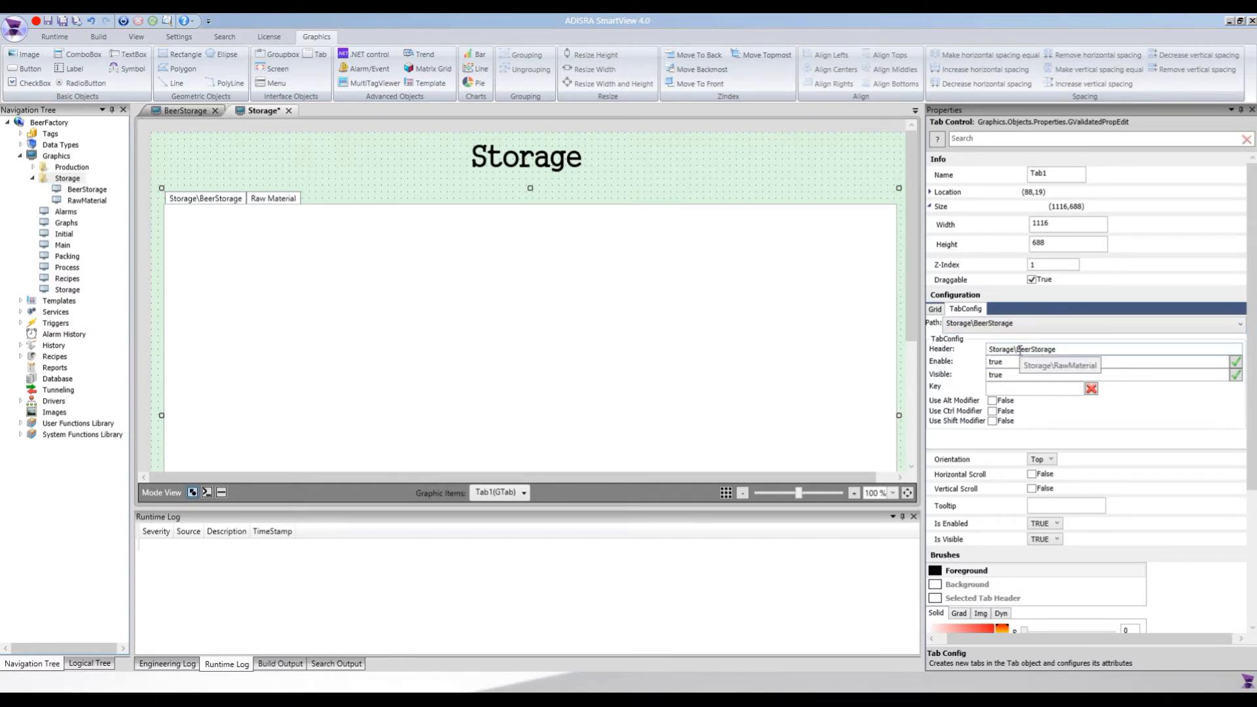
{"action": "left_click", "coordinate": [1018, 350]}
{"action": "key", "text": "Home"}
{"action": "key", "text": "Delete"}
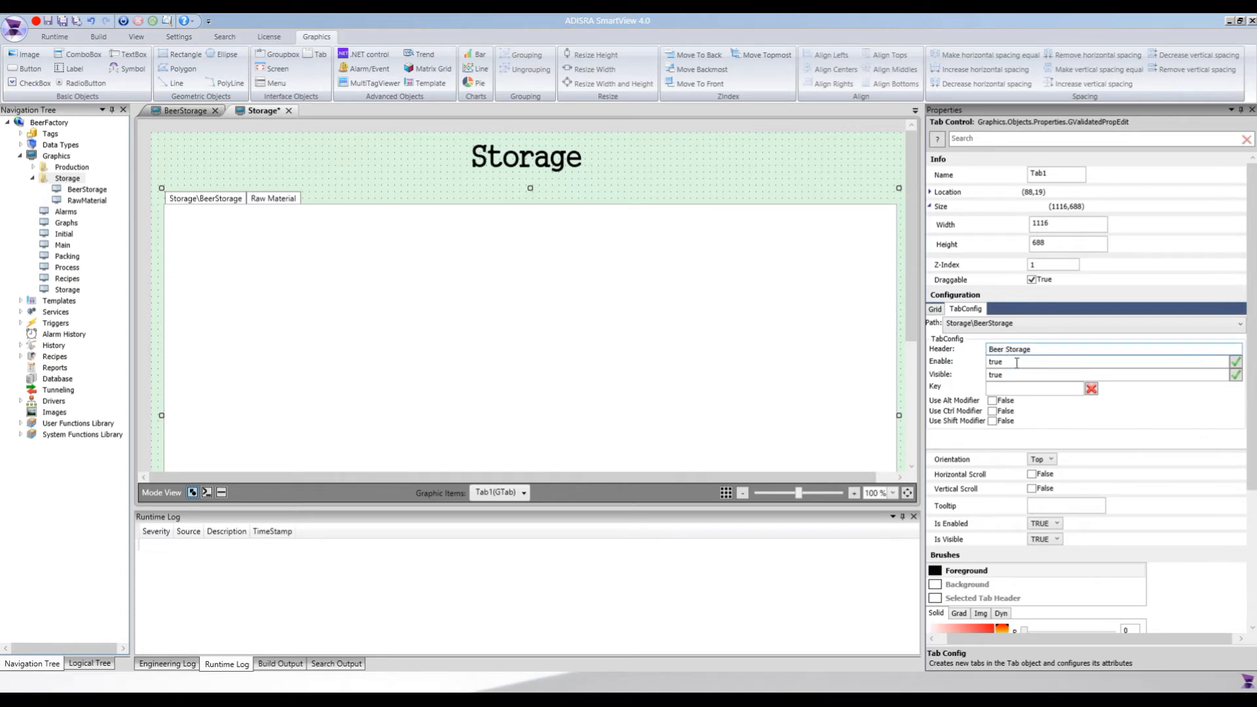
{"action": "left_click", "coordinate": [1016, 363]}
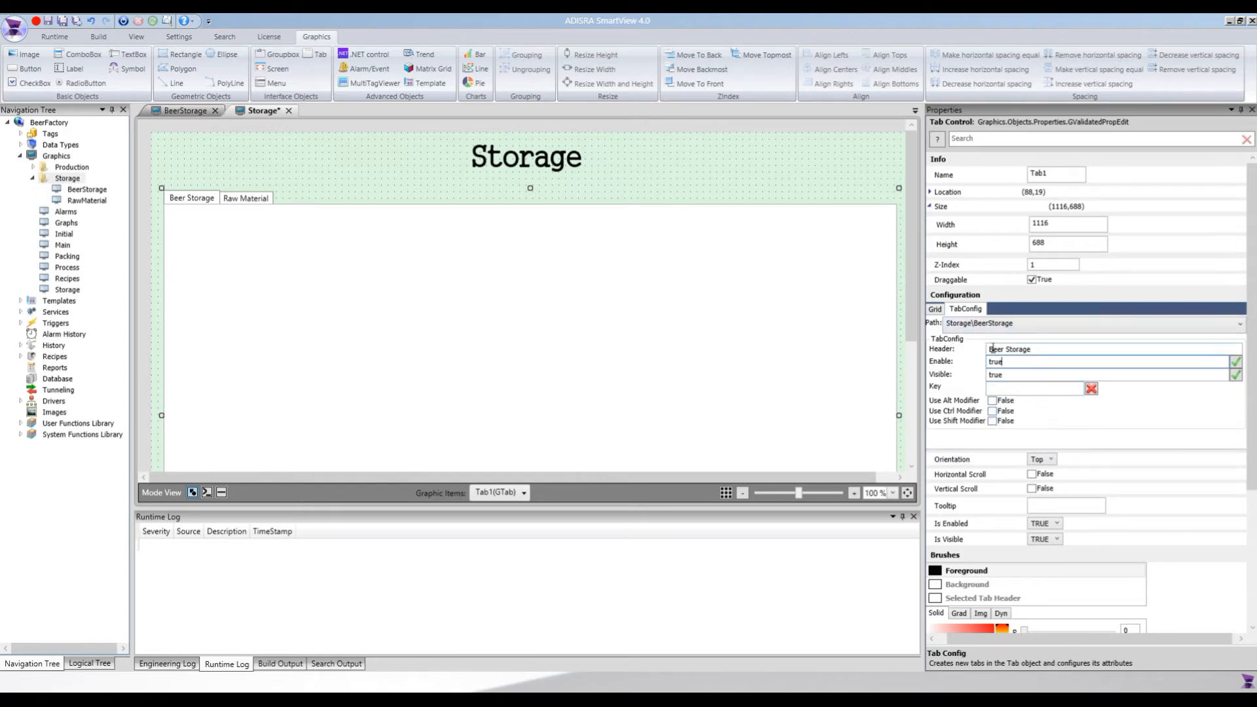
Try the Left orientation for the tab headers and restore the Top orientation
{"action": "left_click", "coordinate": [934, 310]}
{"action": "scroll", "coordinate": [989, 443], "scroll_direction": "down", "scroll_amount": 1}
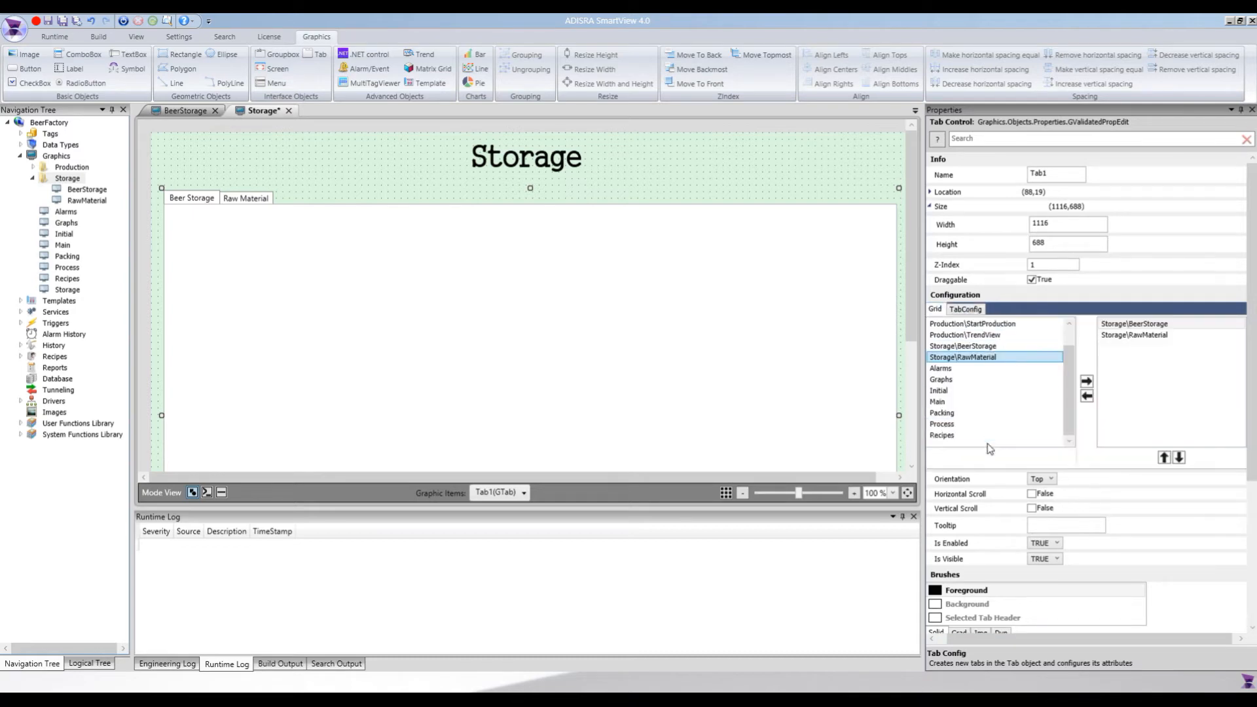
{"action": "scroll", "coordinate": [1131, 486], "scroll_direction": "down", "scroll_amount": 2}
{"action": "scroll", "coordinate": [1133, 490], "scroll_direction": "down", "scroll_amount": 1}
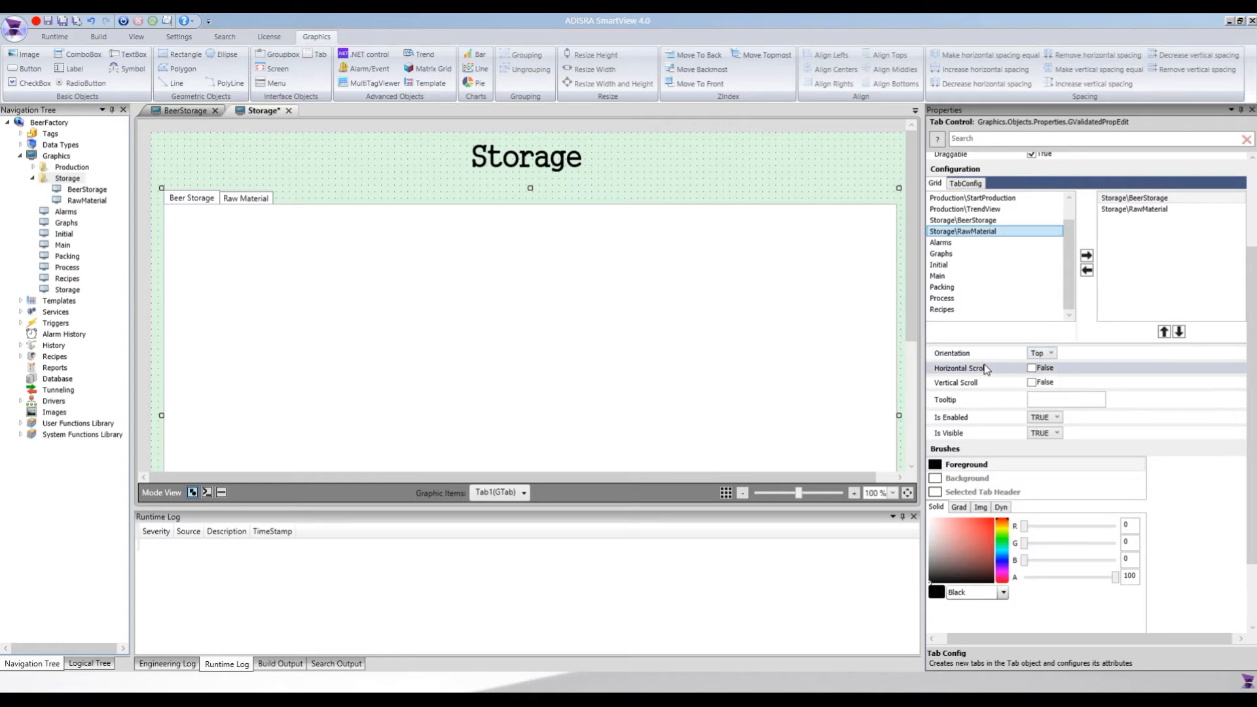
{"action": "left_click", "coordinate": [1048, 355]}
{"action": "left_click", "coordinate": [1045, 376]}
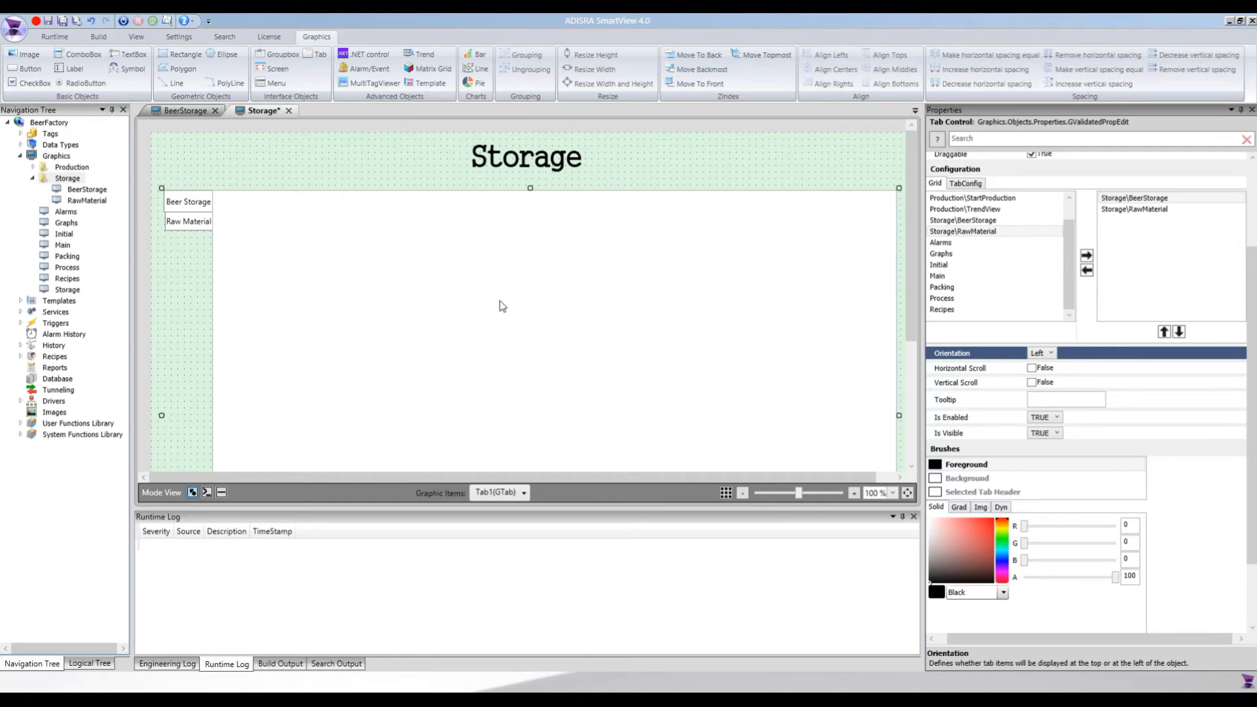
{"action": "left_click", "coordinate": [1046, 354]}
{"action": "left_click", "coordinate": [1045, 367]}
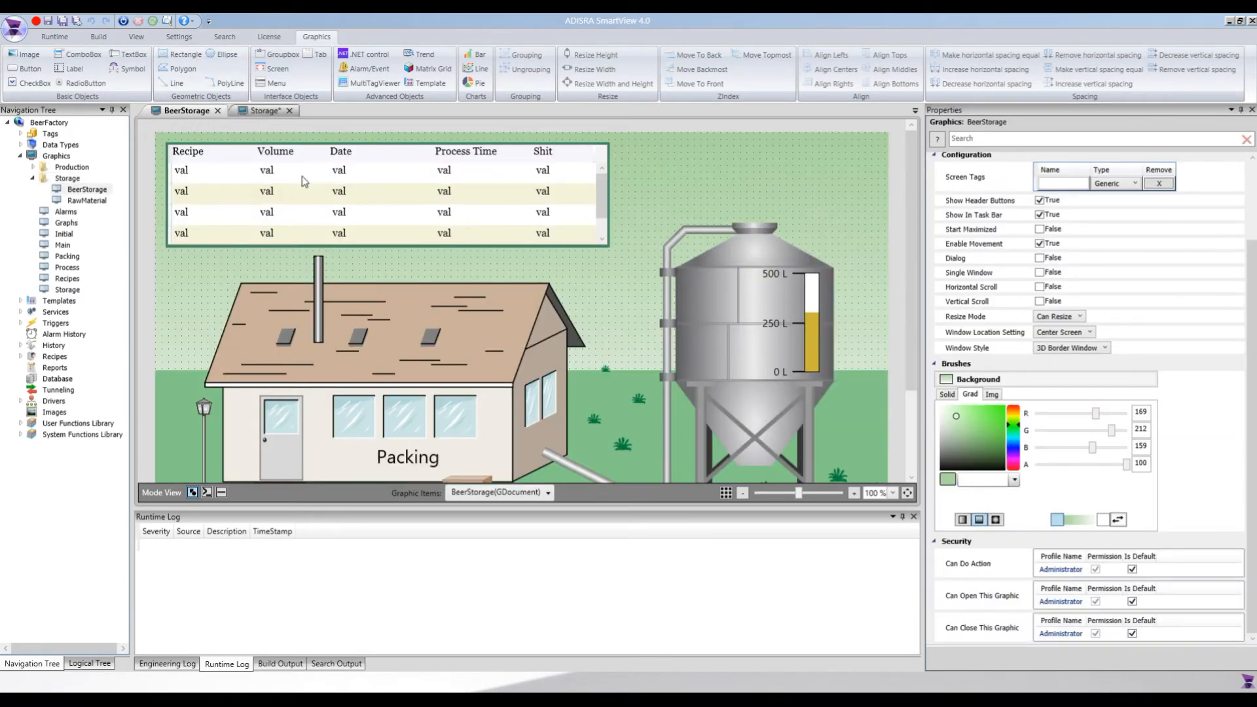
Compare the BeerStorage graphic with the tab control in the Storage graphic and view the tab control's Is Enabled options
{"action": "left_click", "coordinate": [257, 112]}
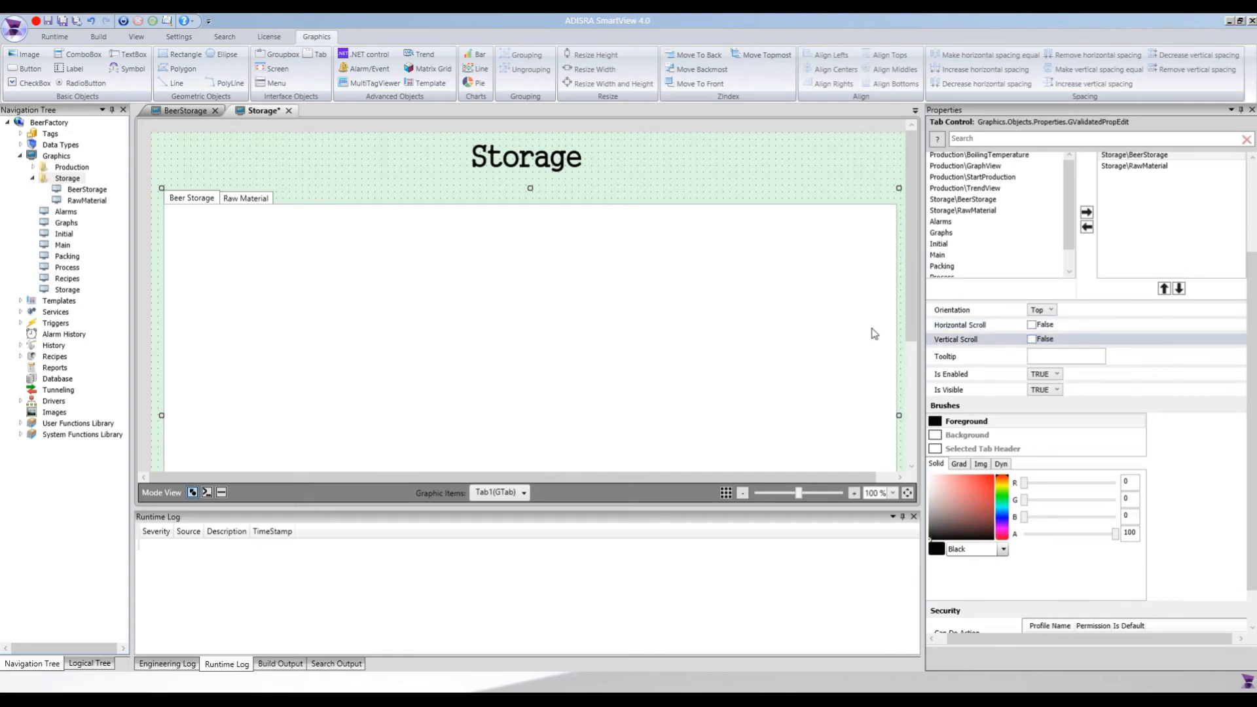
{"action": "left_click", "coordinate": [181, 110]}
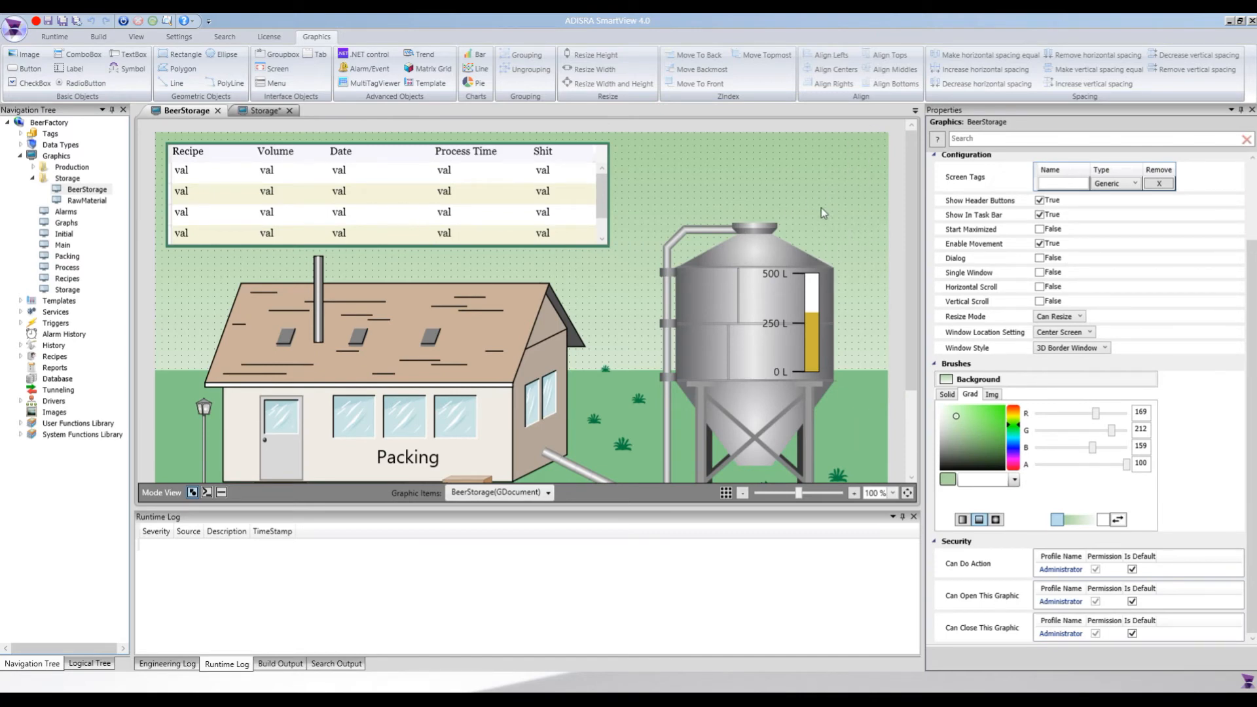
{"action": "left_click", "coordinate": [264, 110]}
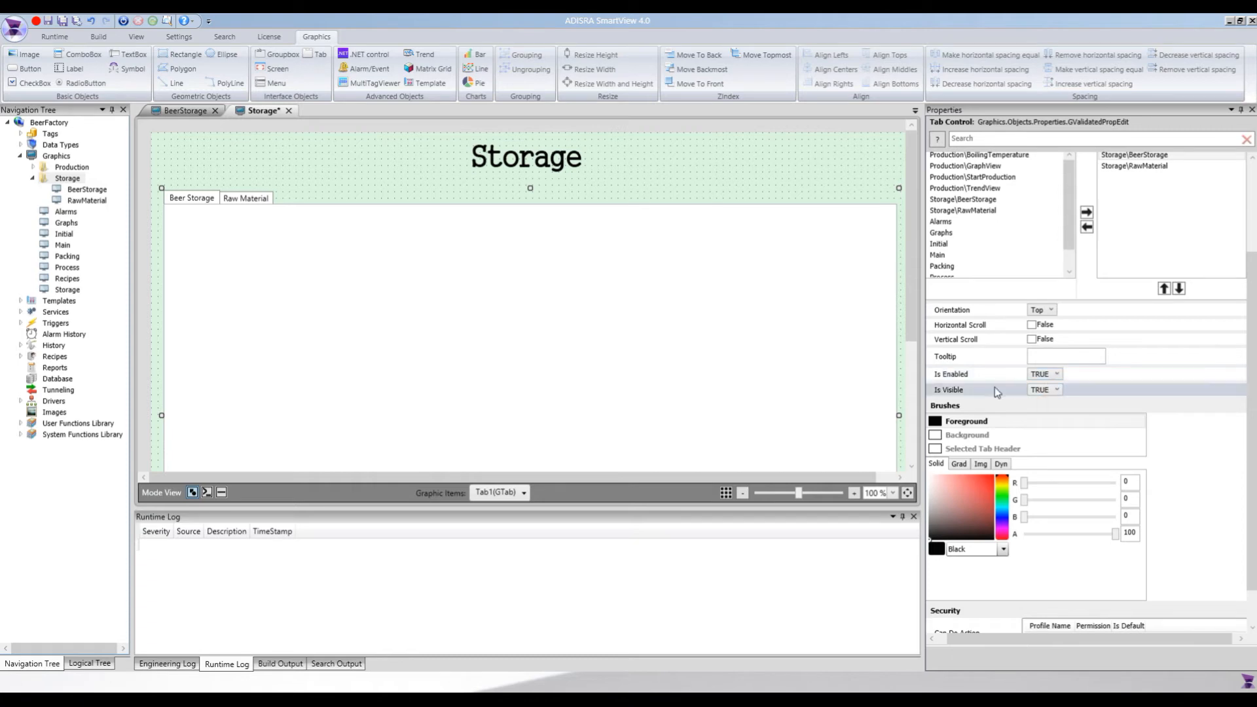
{"action": "left_click", "coordinate": [1056, 376]}
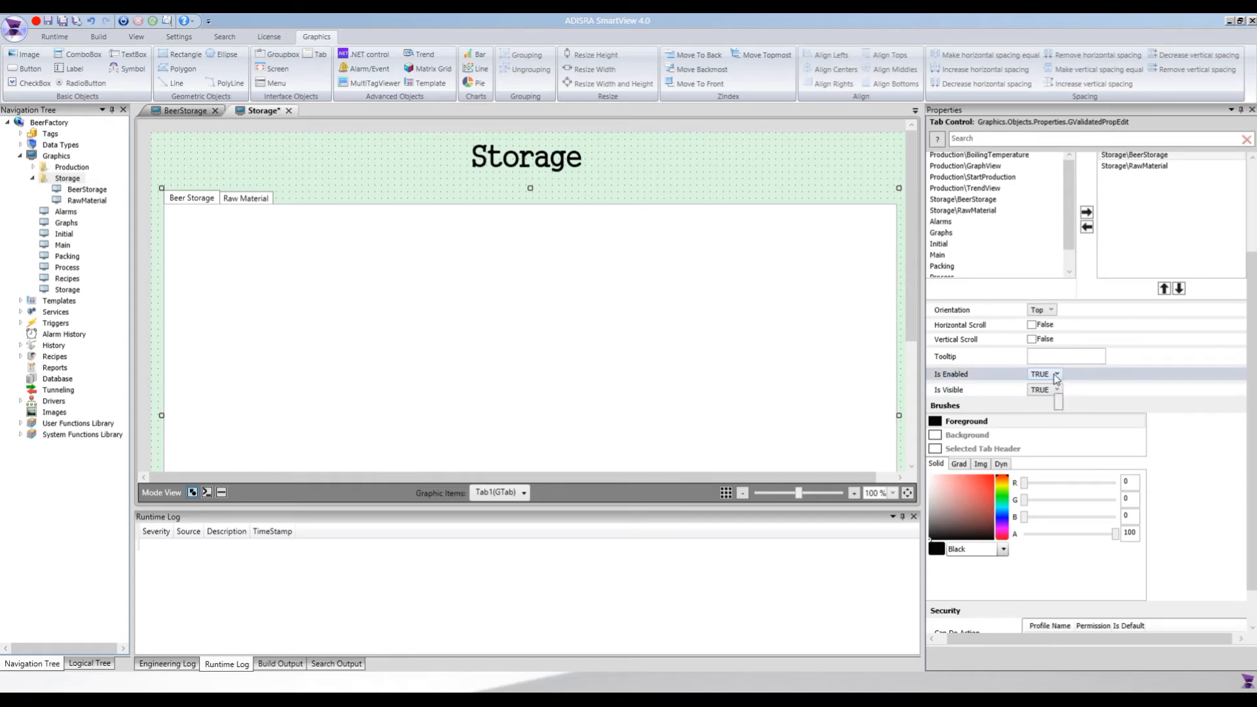
{"action": "left_click", "coordinate": [1056, 376]}
{"action": "left_click", "coordinate": [1056, 377]}
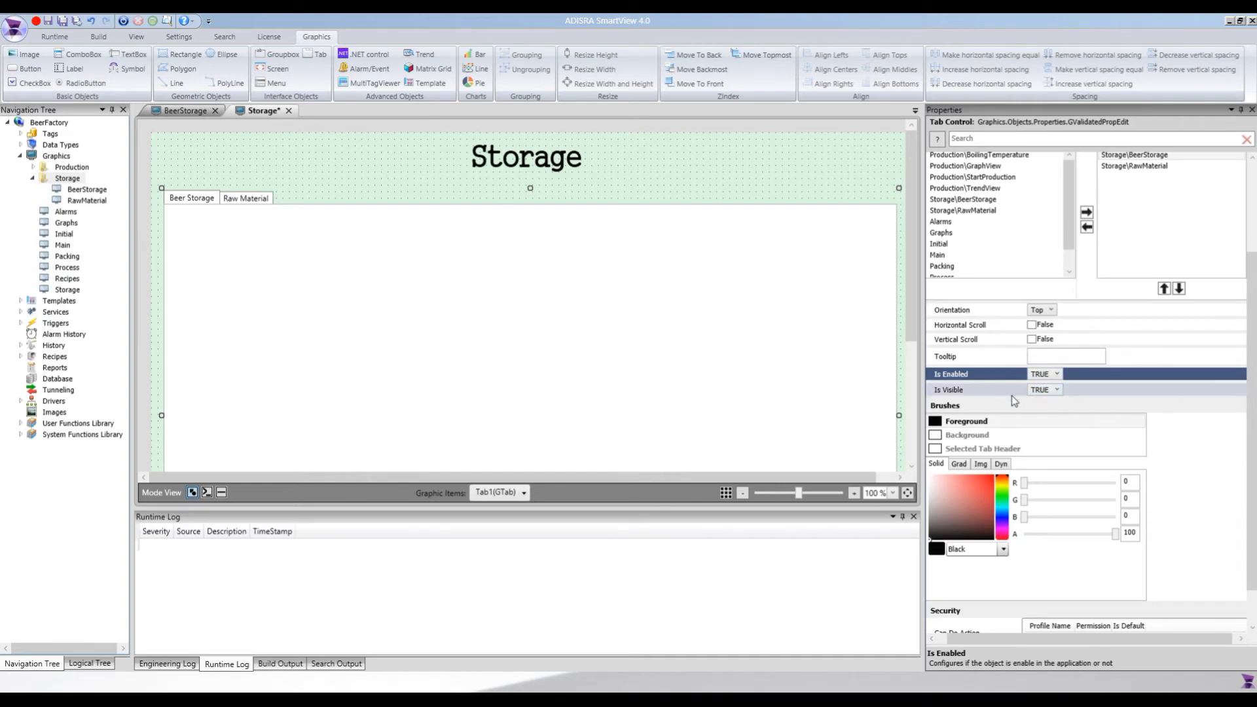
Set the tab control's solid Background brush to R 226, G 240, B 216
{"action": "scroll", "coordinate": [1028, 411], "scroll_direction": "down", "scroll_amount": 1}
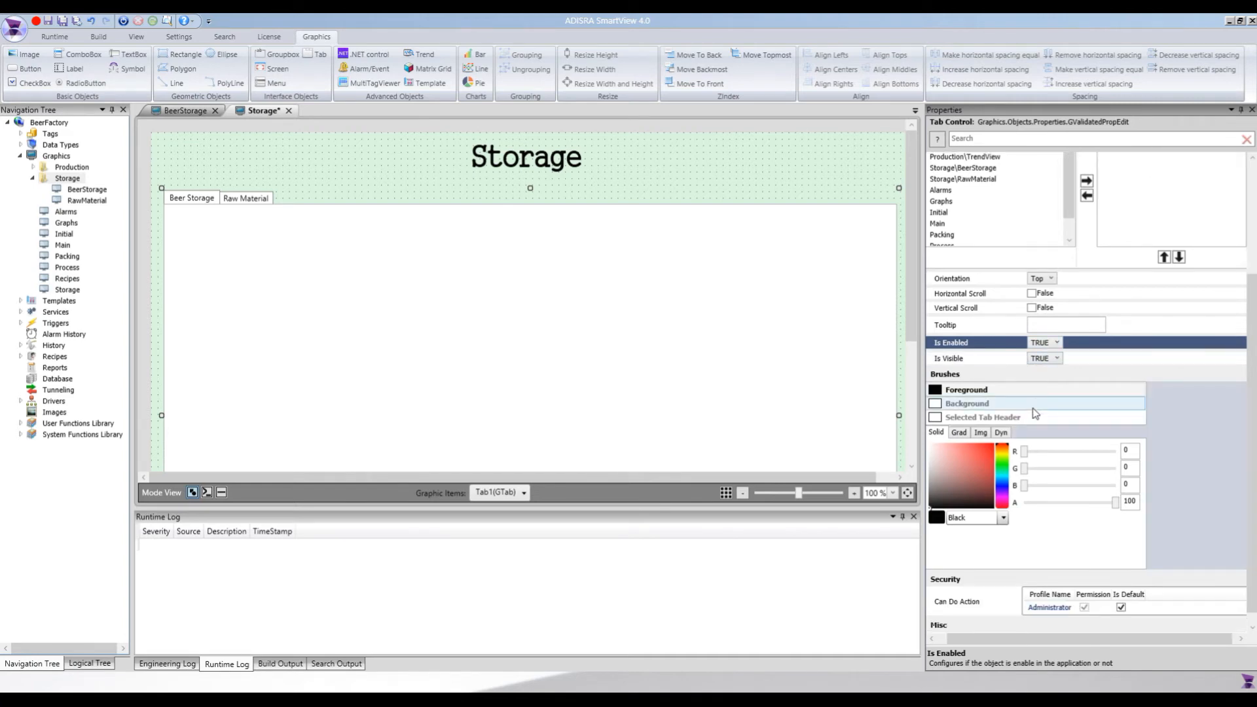
{"action": "left_click", "coordinate": [974, 405]}
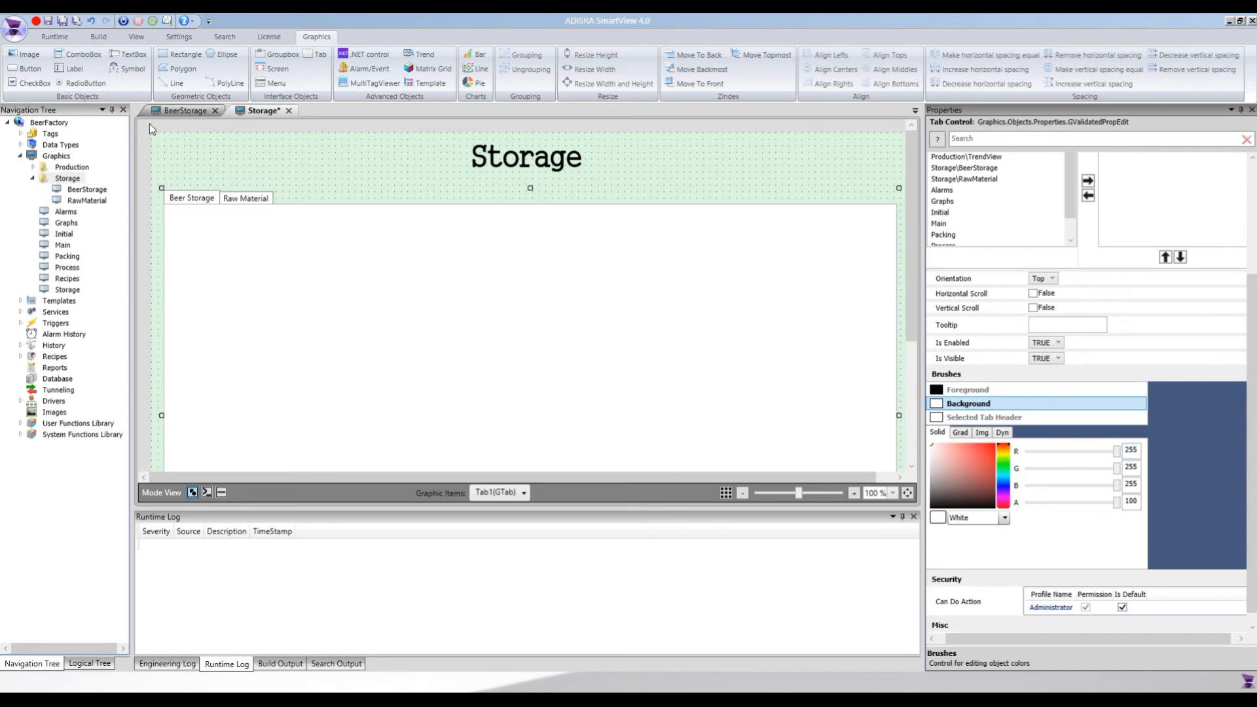
{"action": "left_click", "coordinate": [190, 108]}
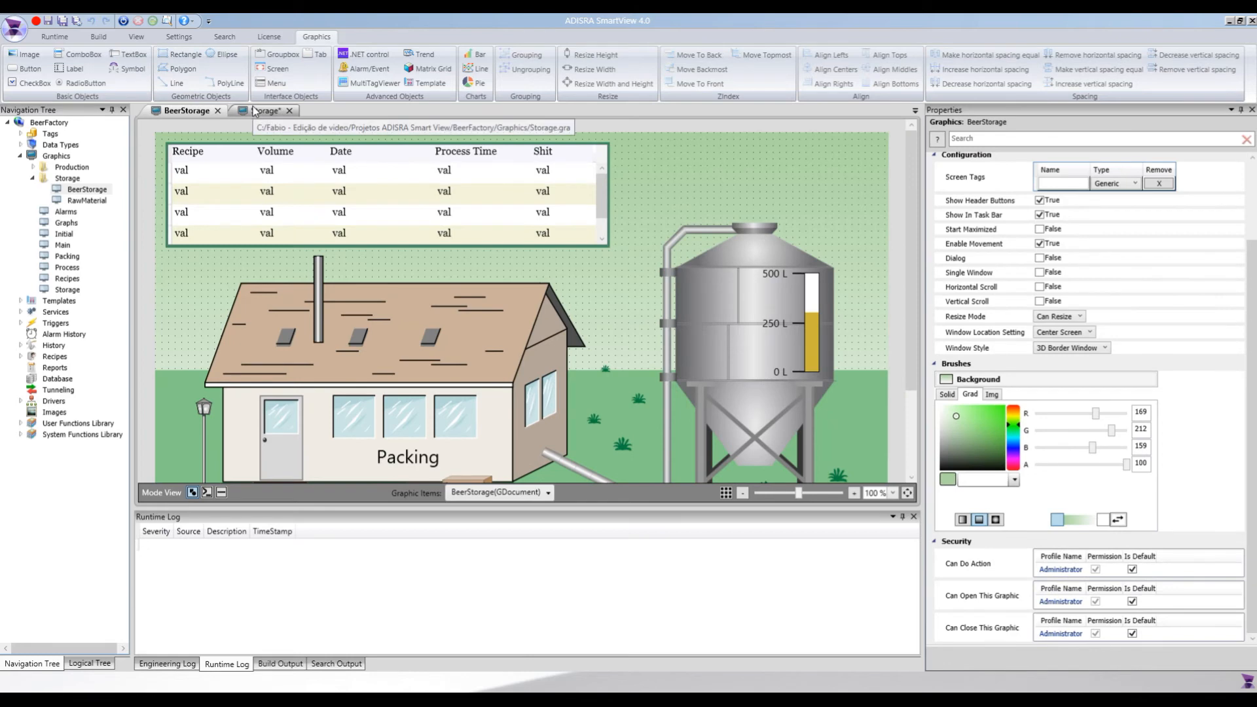
{"action": "left_click", "coordinate": [255, 110]}
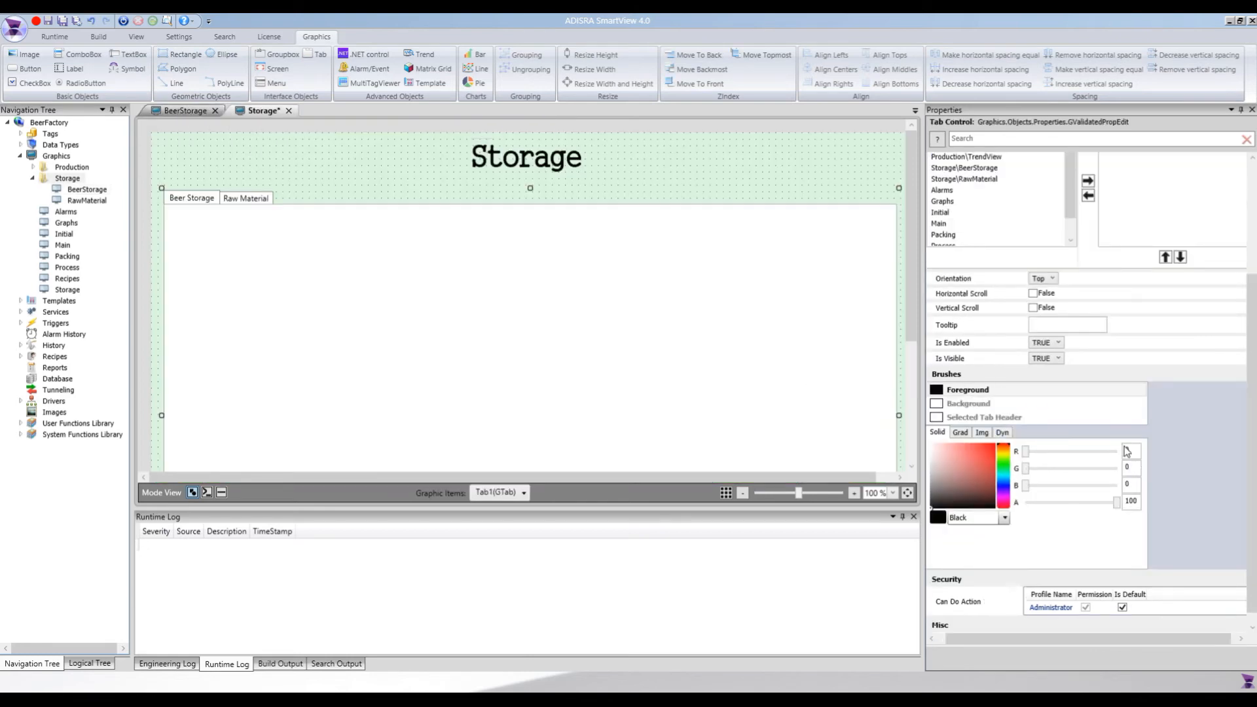
{"action": "left_click", "coordinate": [1011, 404]}
{"action": "double_click", "coordinate": [1134, 450]}
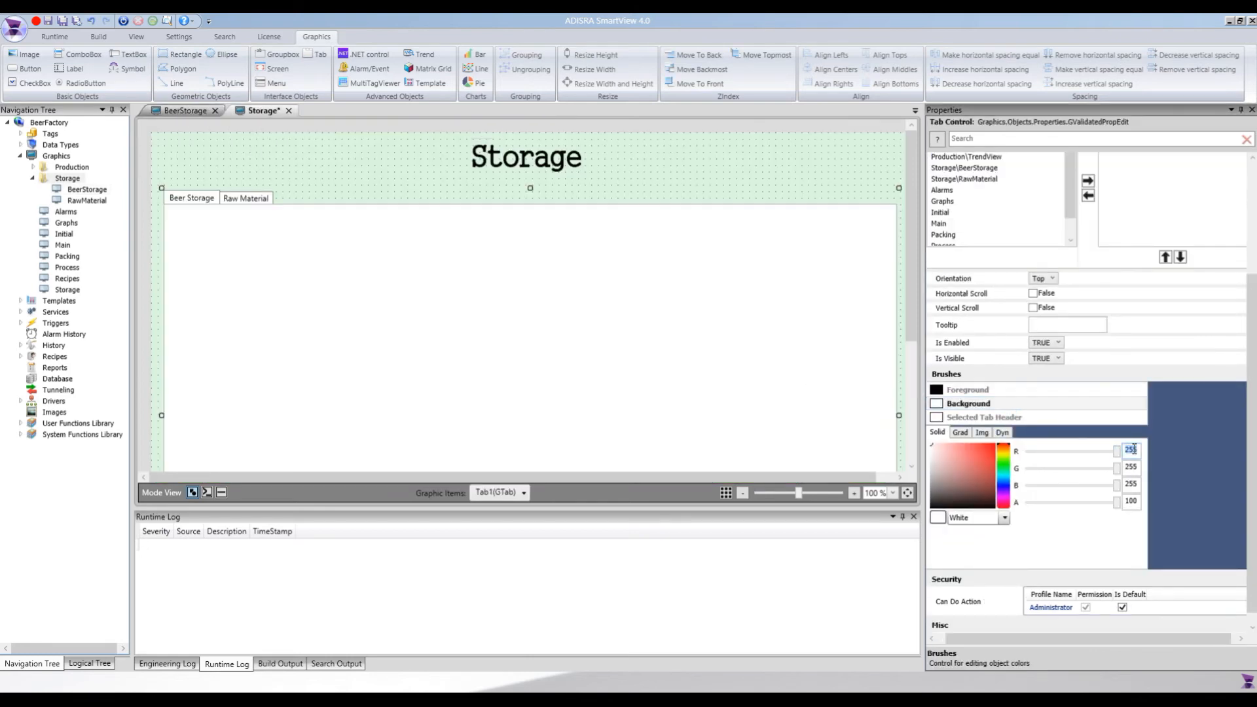
{"action": "type", "text": "226"}
{"action": "double_click", "coordinate": [1140, 465]}
{"action": "type", "text": "240"}
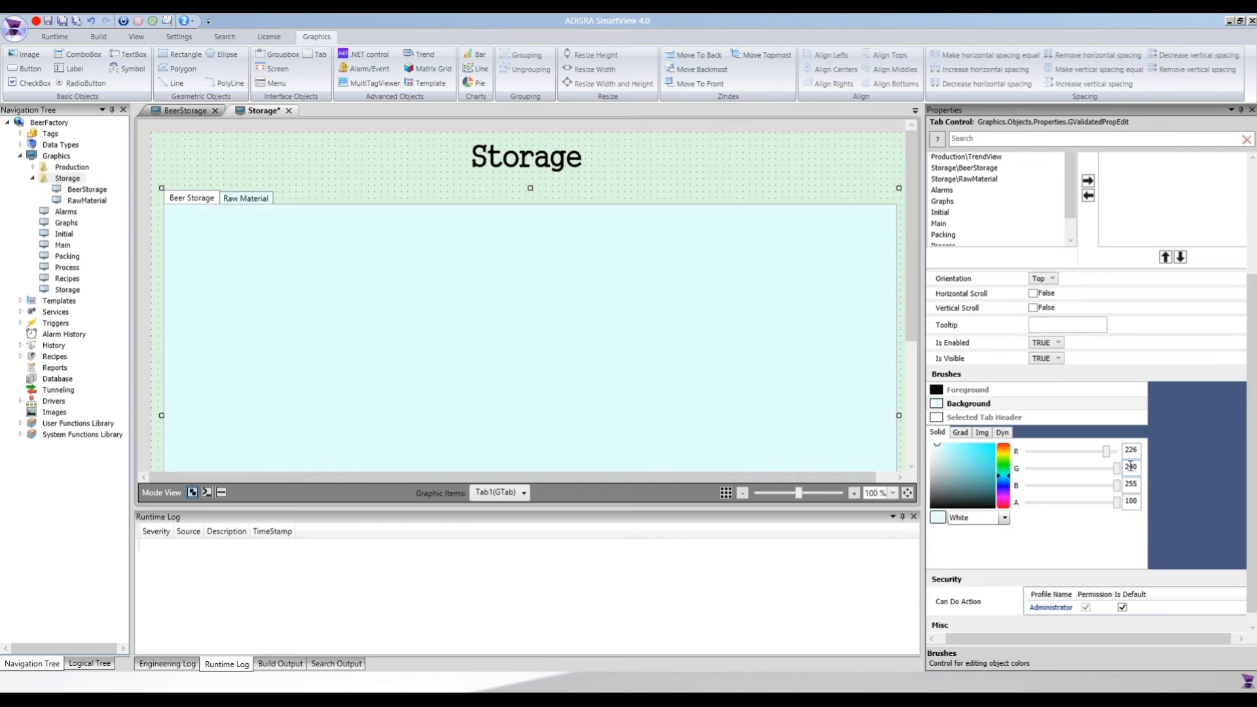
{"action": "double_click", "coordinate": [1135, 485]}
{"action": "type", "text": "216"}
{"action": "key", "text": "Tab"}
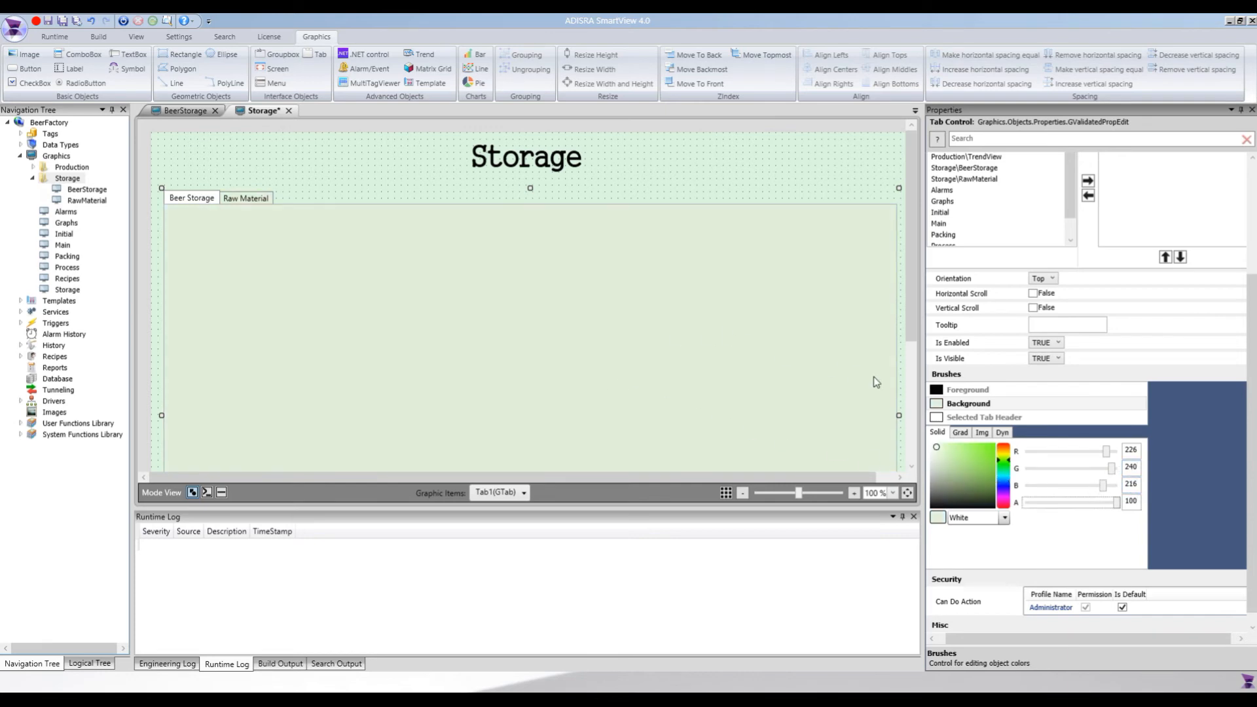
Set the tab control's Selected Tab Header brush to R 169, G 212, B 159
{"action": "left_click", "coordinate": [960, 419]}
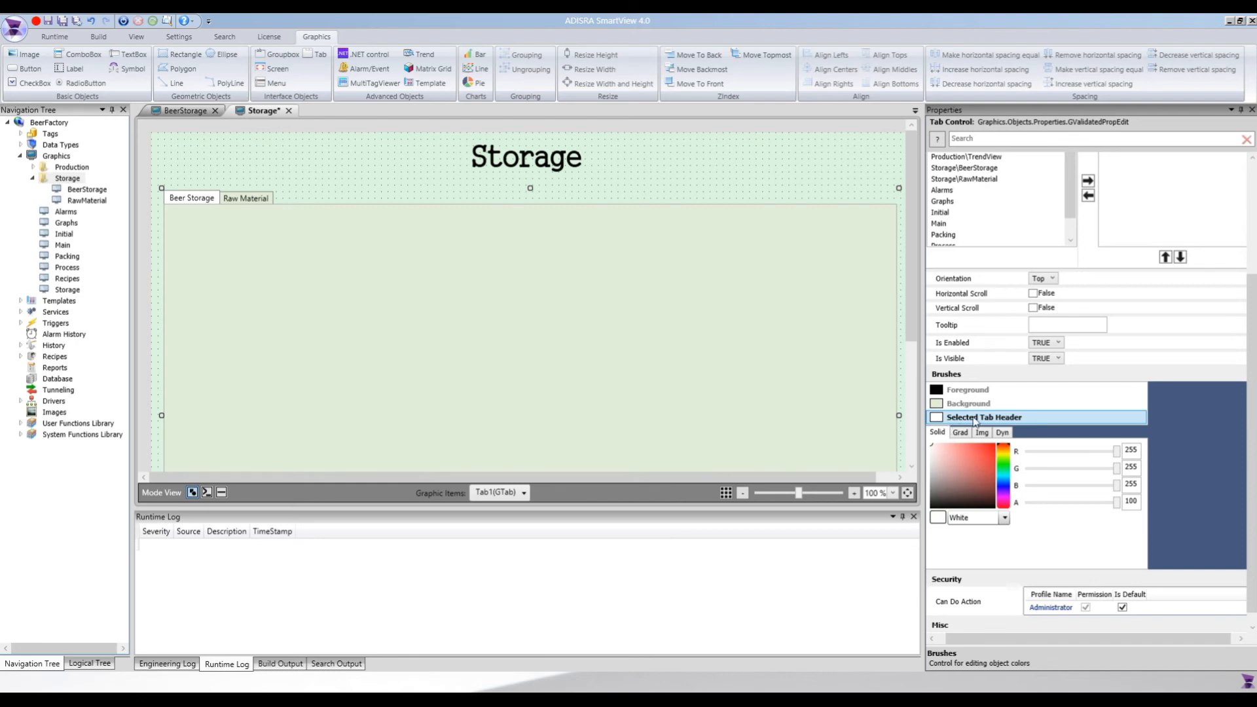
{"action": "double_click", "coordinate": [1131, 452]}
{"action": "type", "text": "169"}
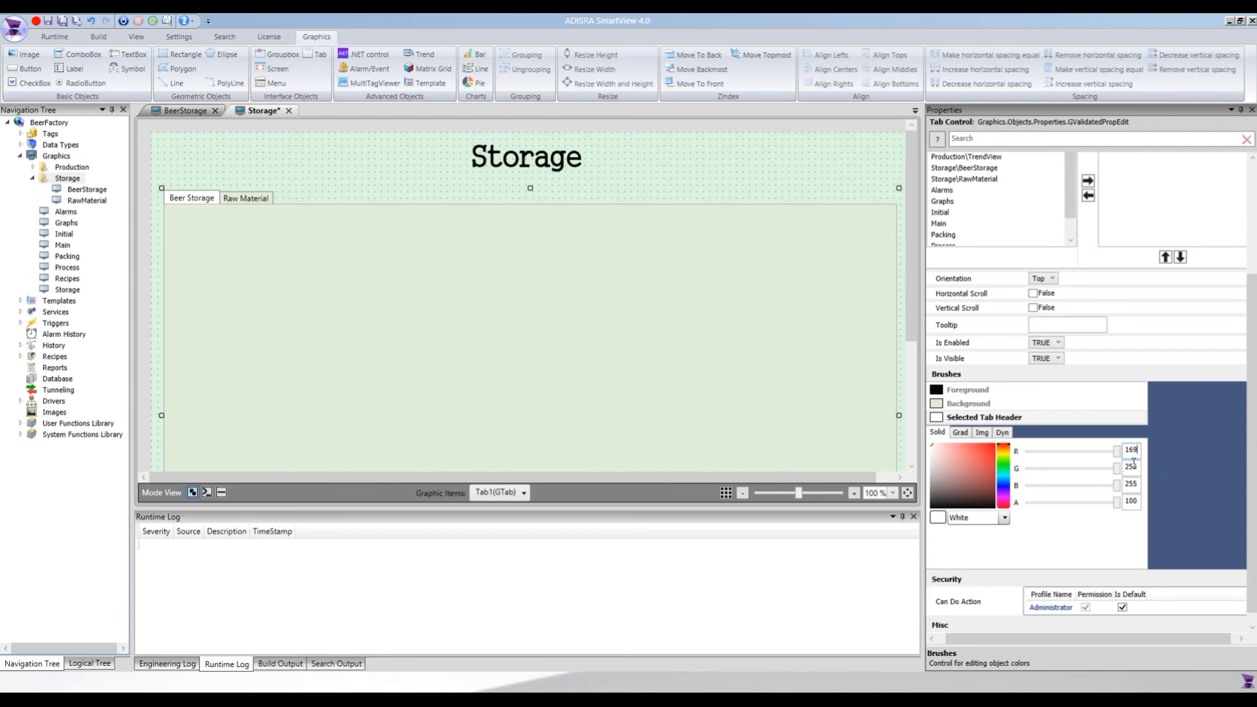
{"action": "key", "text": "Tab"}
{"action": "type", "text": "212"}
{"action": "key", "text": "Tab"}
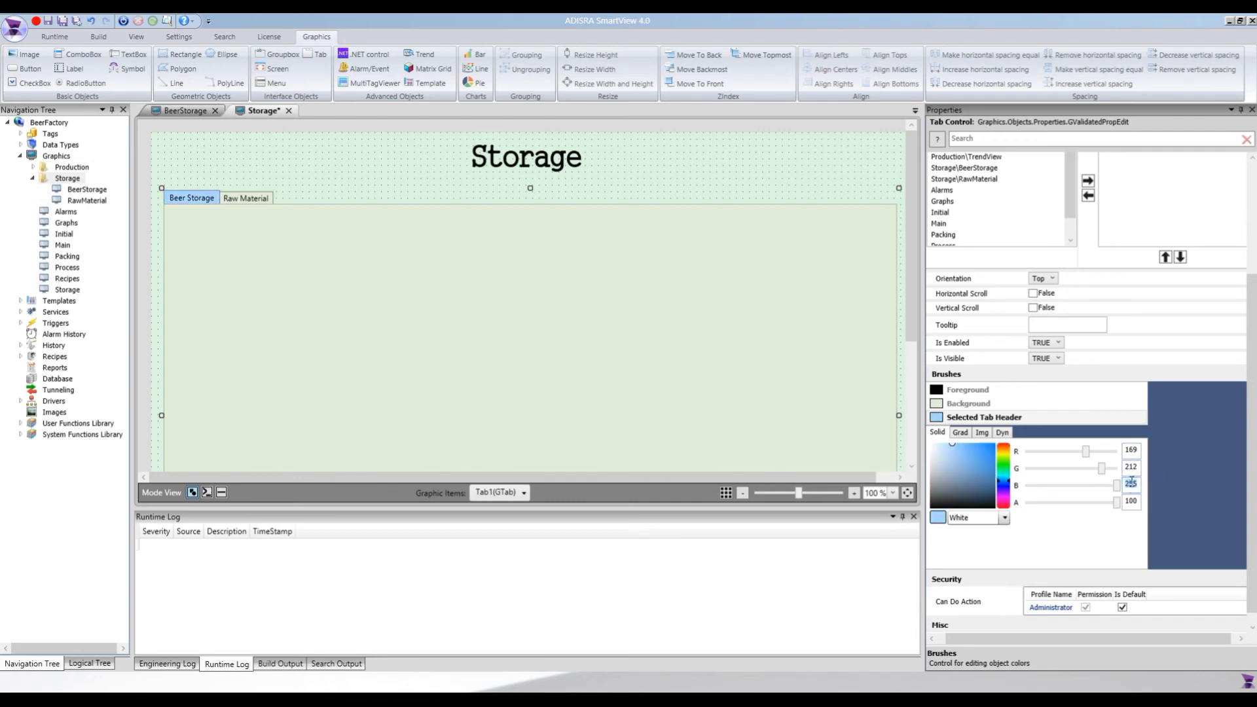
{"action": "type", "text": "159"}
{"action": "key", "text": "Tab"}
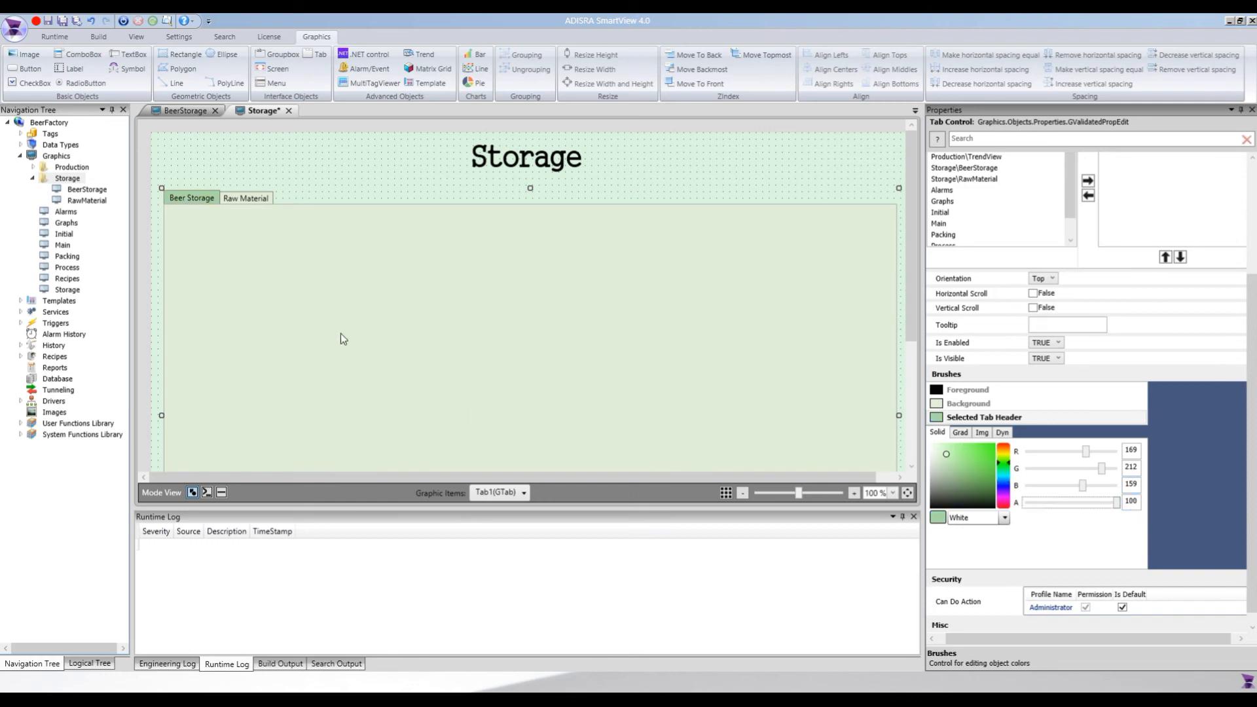
Save the Storage graphic and run the BeerFactory project
{"action": "left_click", "coordinate": [368, 172]}
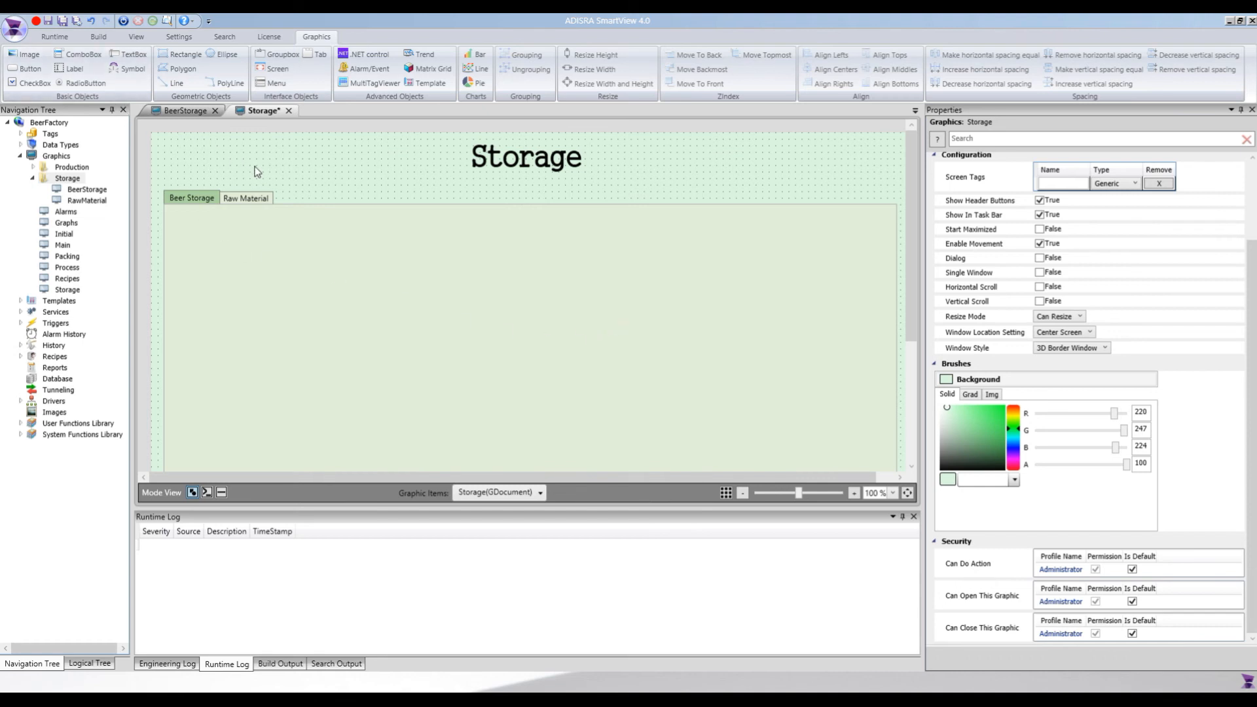
{"action": "key", "text": "ctrl+s"}
{"action": "left_click", "coordinate": [55, 37]}
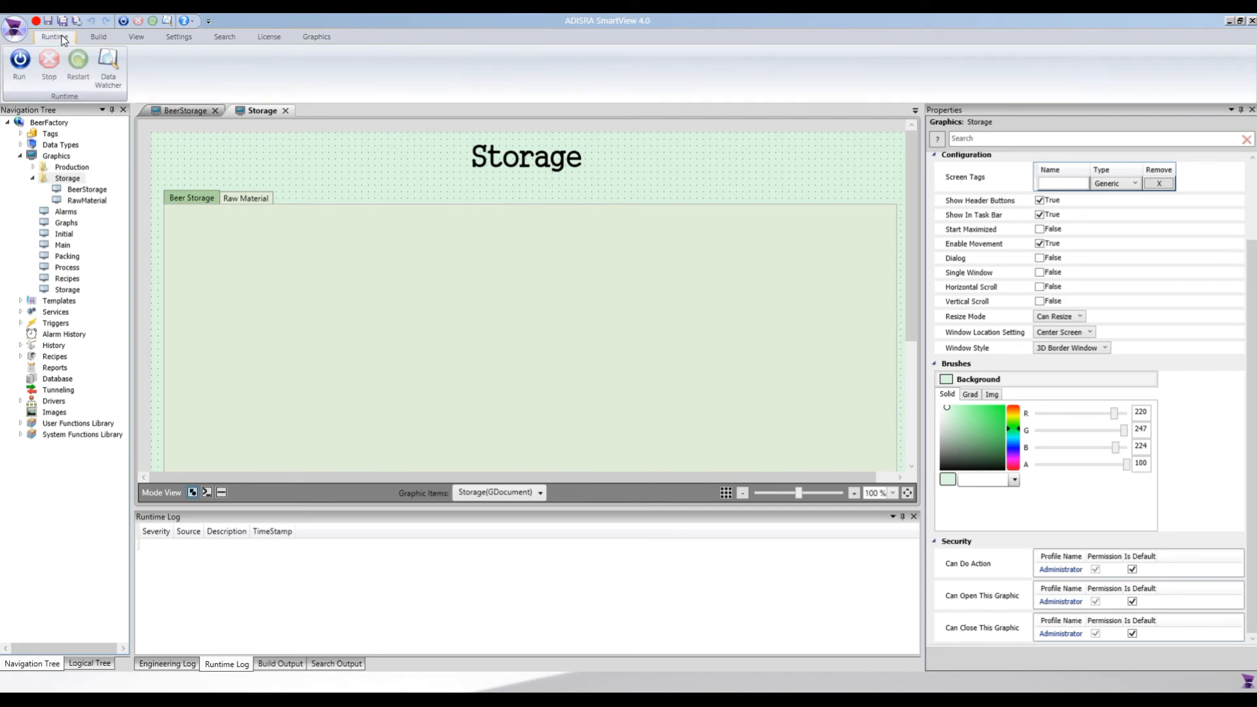
{"action": "left_click", "coordinate": [19, 65]}
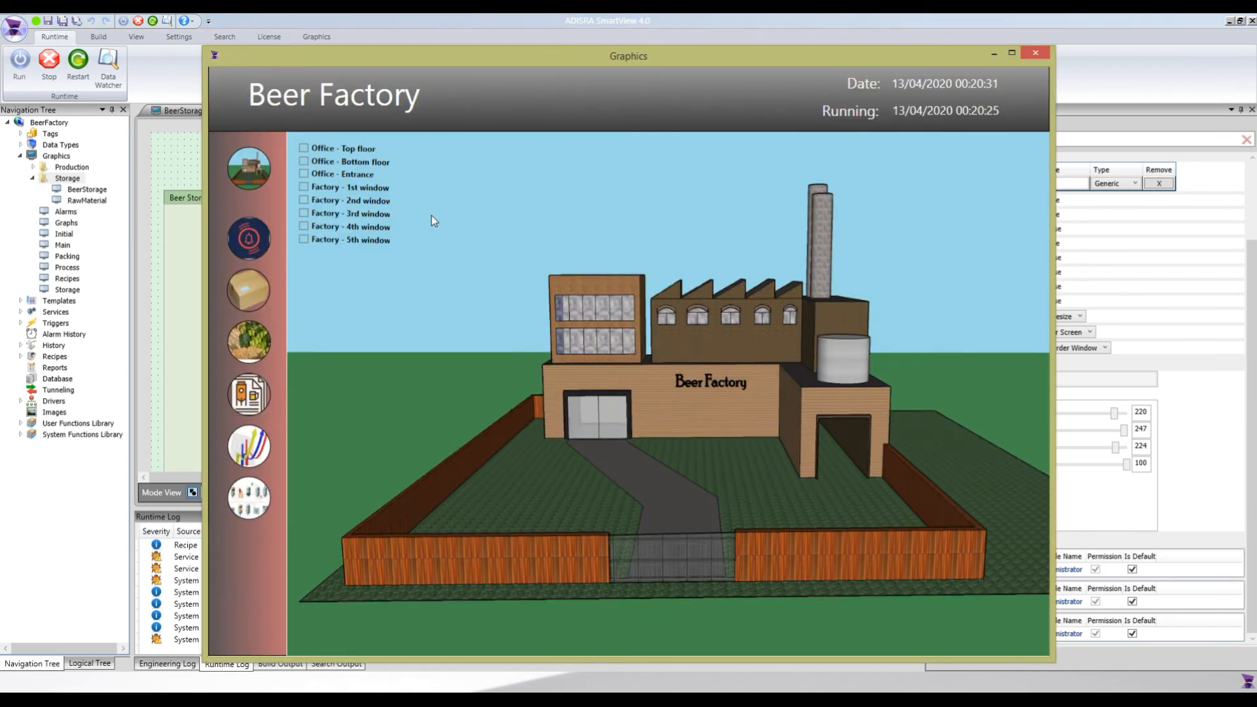
Open the Storage screen in the running application and check the Raw Material and Beer Storage tabs
{"action": "left_click", "coordinate": [264, 335]}
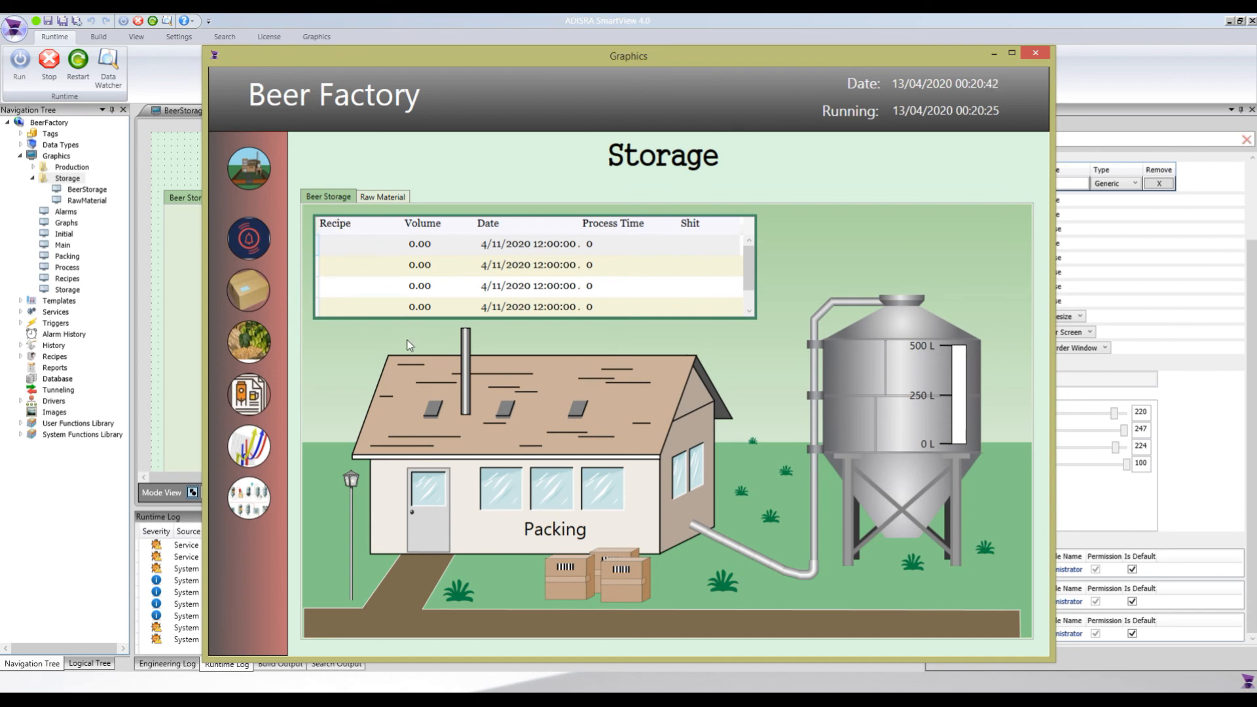
{"action": "left_click_drag", "start_coordinate": [427, 57], "coordinate": [470, 60]}
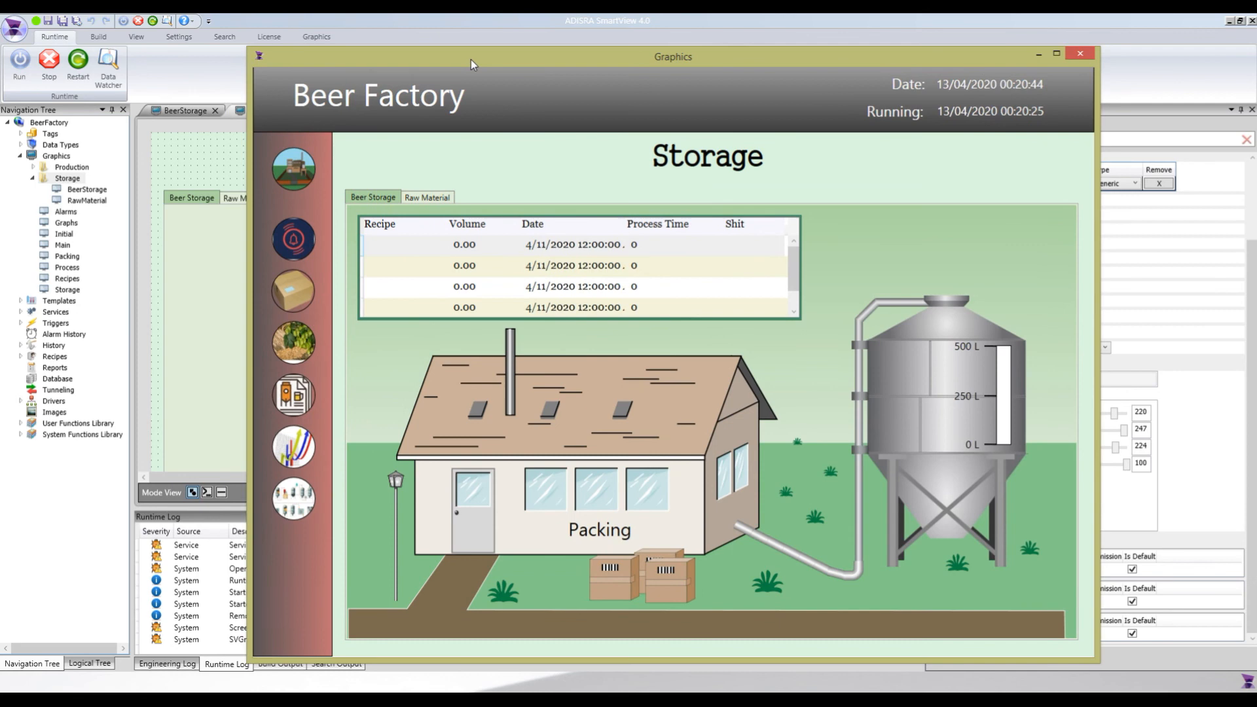
{"action": "left_click", "coordinate": [440, 198]}
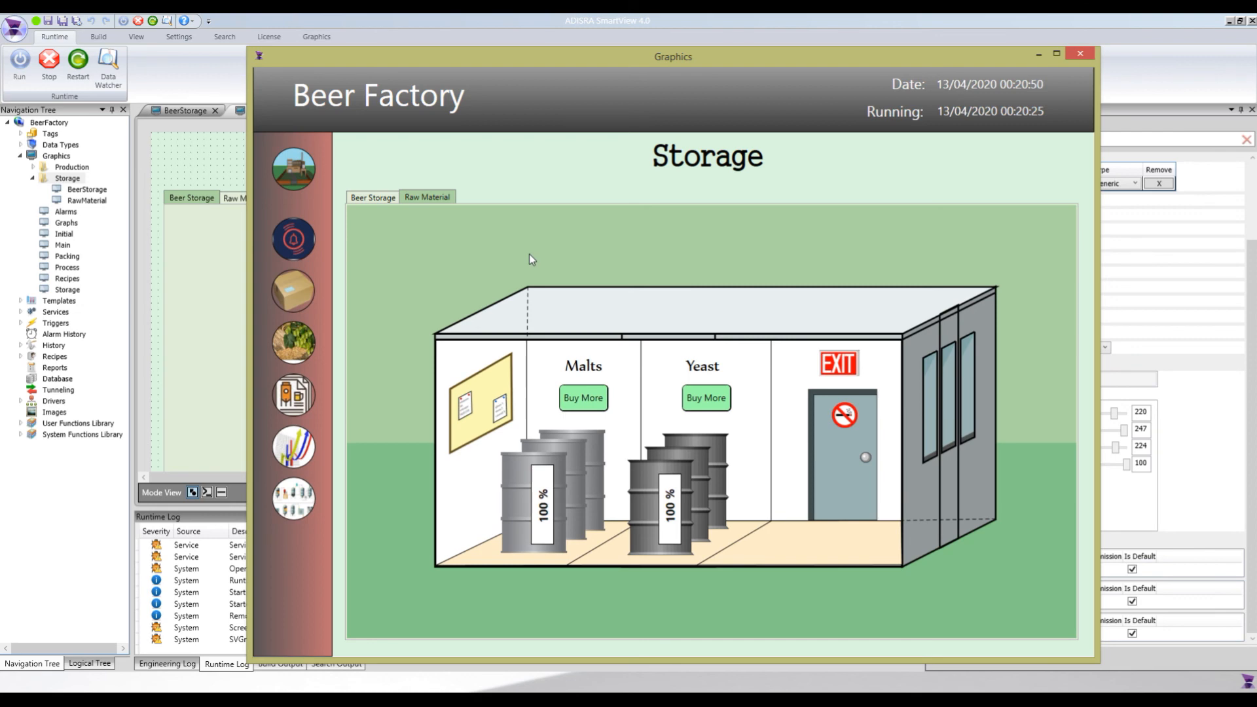
{"action": "left_click", "coordinate": [366, 197]}
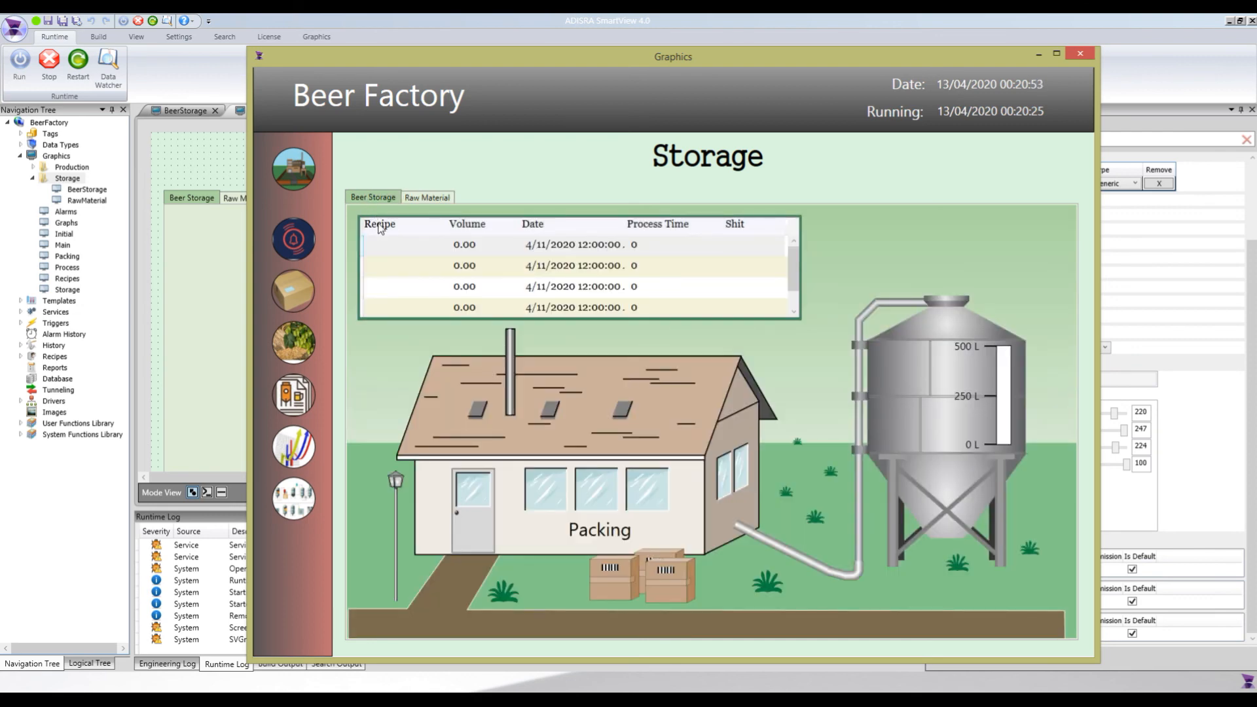